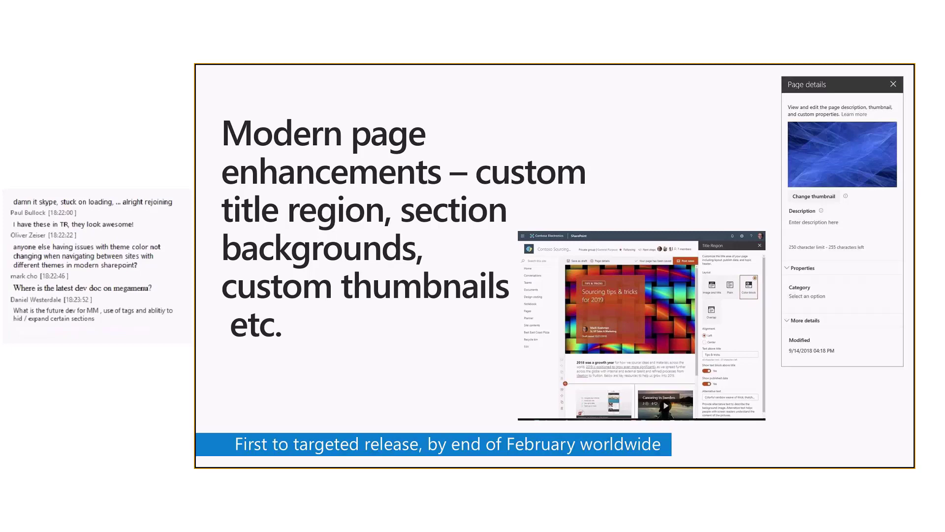
Switch to the browser and look over the Give @ Contoso home page from its hero images down to the news posts
{"action": "key", "text": "alt+Tab"}
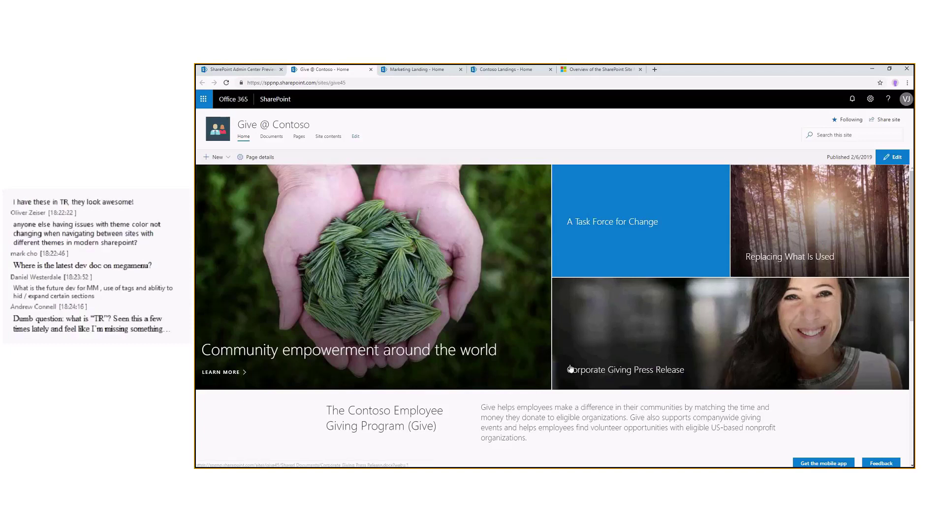
{"action": "scroll", "coordinate": [598, 339], "scroll_direction": "down", "scroll_amount": 1}
{"action": "scroll", "coordinate": [598, 339], "scroll_direction": "down", "scroll_amount": 5}
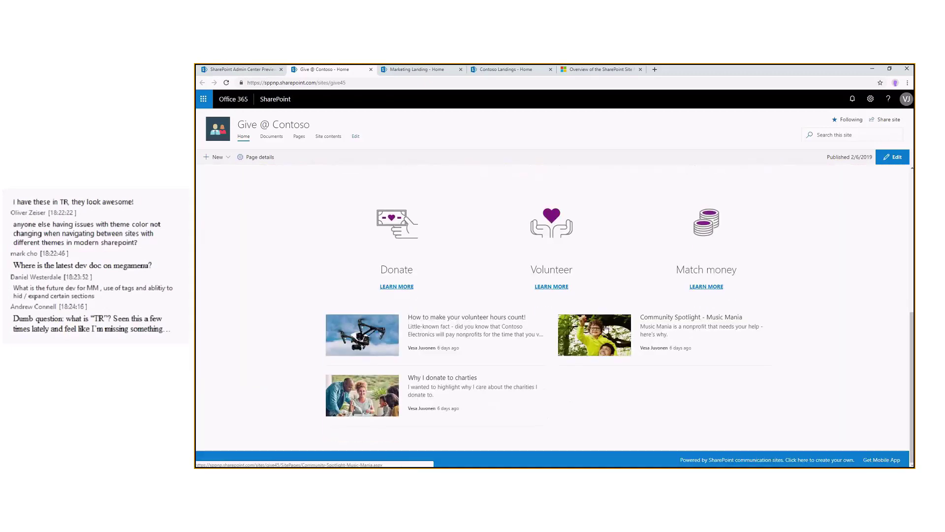
{"action": "scroll", "coordinate": [606, 329], "scroll_direction": "up", "scroll_amount": 6}
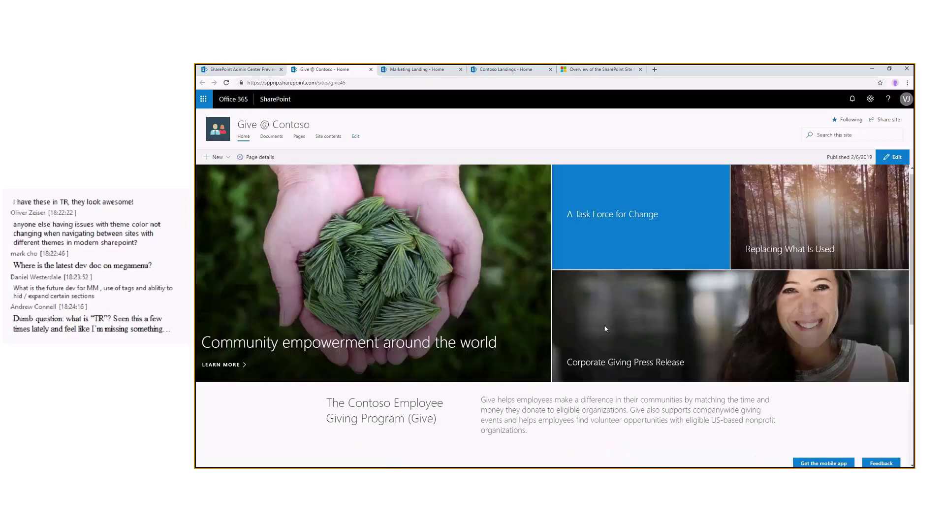
{"action": "scroll", "coordinate": [591, 306], "scroll_direction": "up", "scroll_amount": 1}
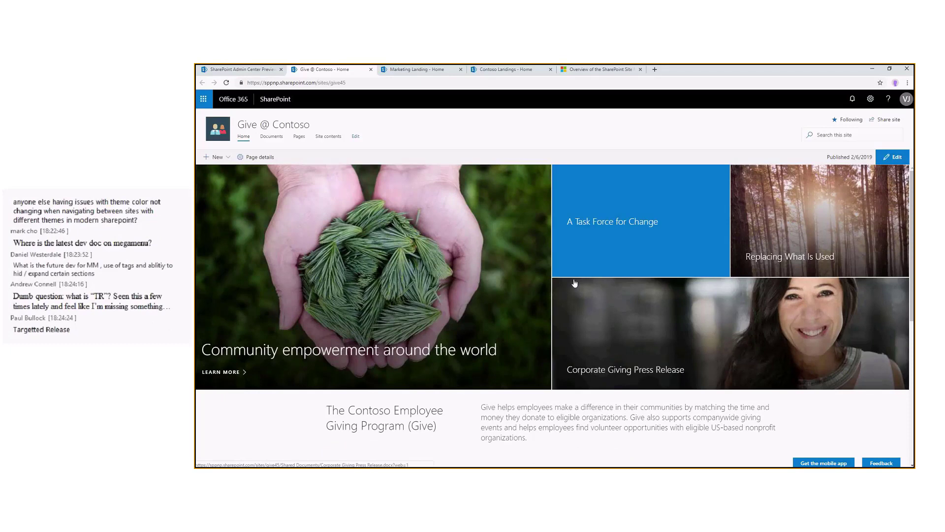
Search the web for "sharepoint lookbook" in a new tab and open the SharePoint look book through the SharePoint Design site
{"action": "left_click", "coordinate": [655, 69]}
{"action": "type", "text": "sharepoint"}
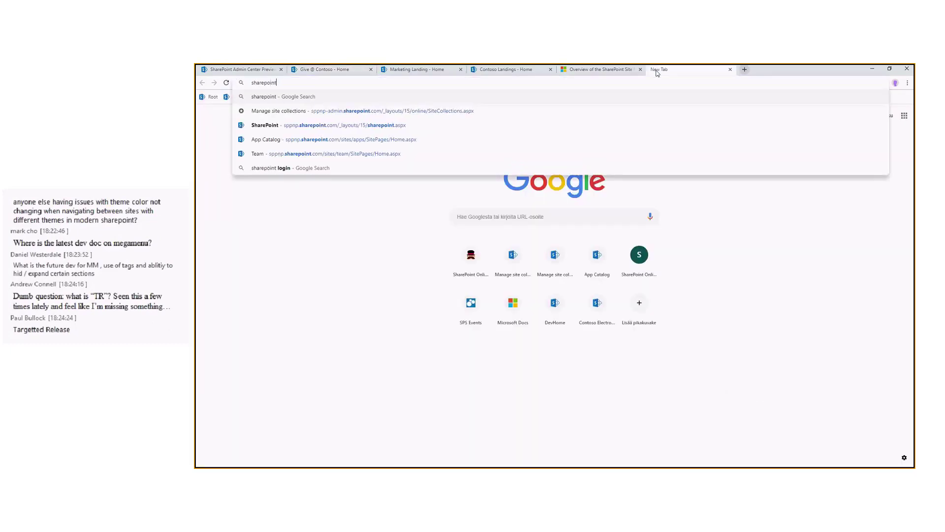
{"action": "type", "text": " look book"}
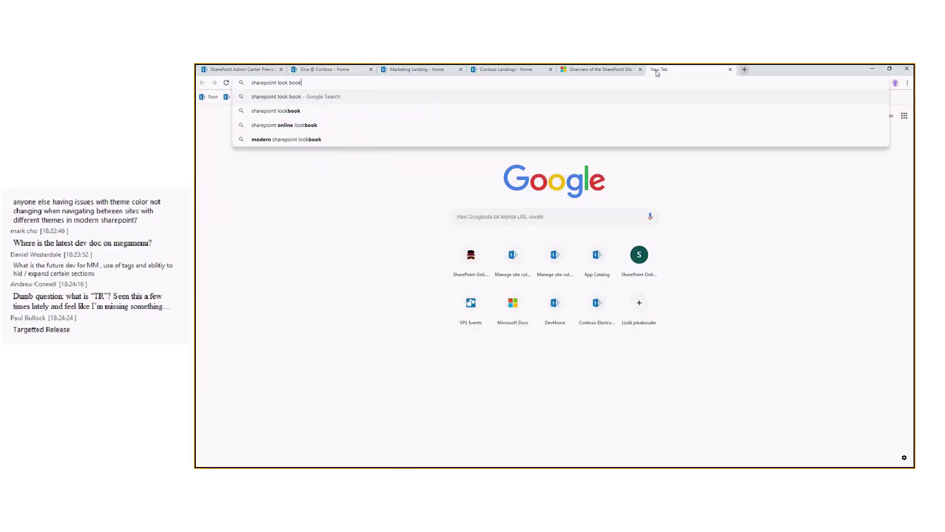
{"action": "key", "text": "Down"}
{"action": "key", "text": "Return"}
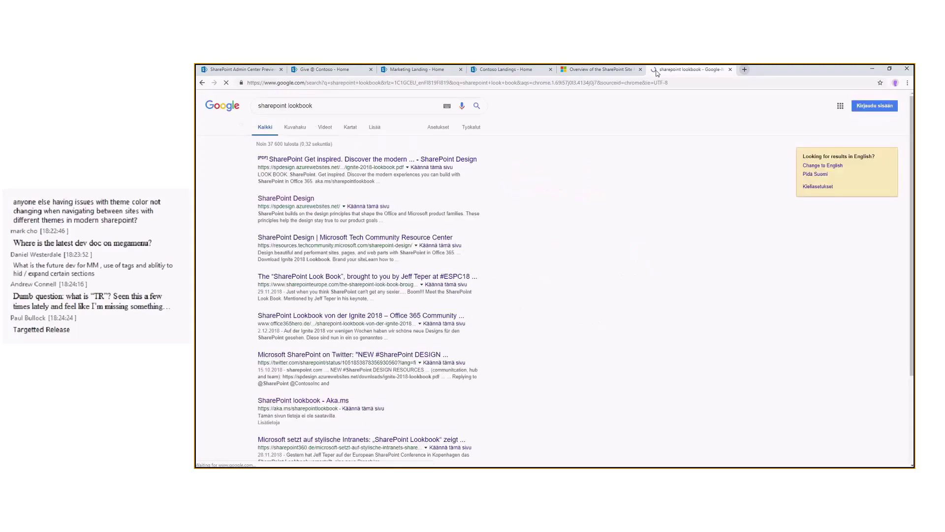
{"action": "left_click", "coordinate": [287, 199]}
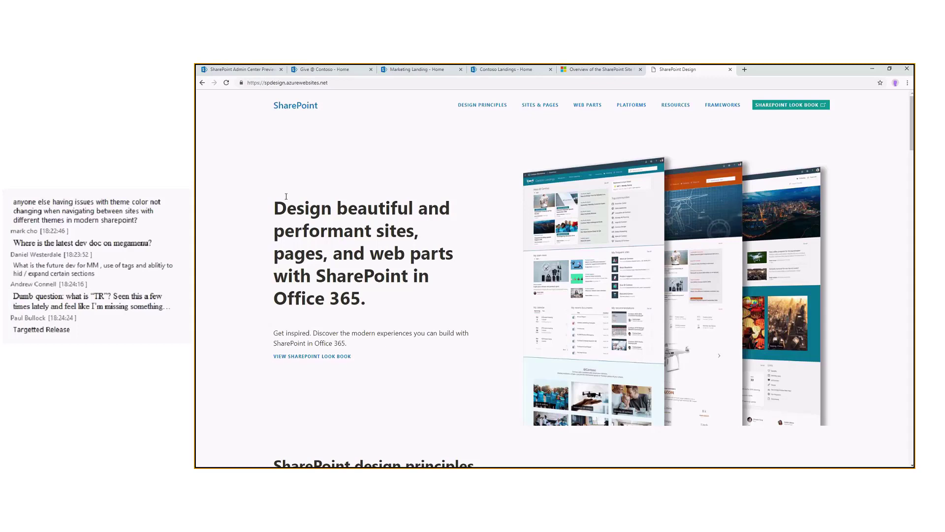
{"action": "left_click", "coordinate": [346, 356]}
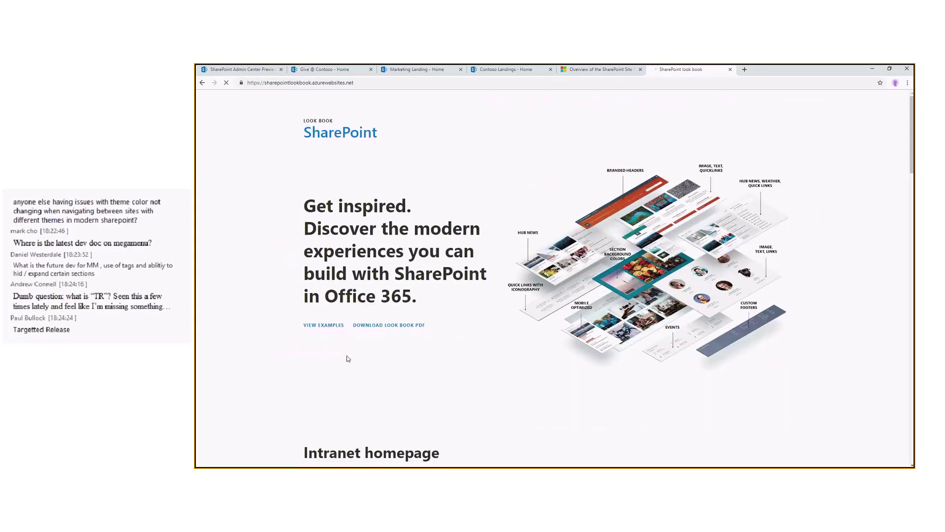
Examine the look book's Intranet homepage and Hub sites example sections
{"action": "scroll", "coordinate": [456, 319], "scroll_direction": "down", "scroll_amount": 2}
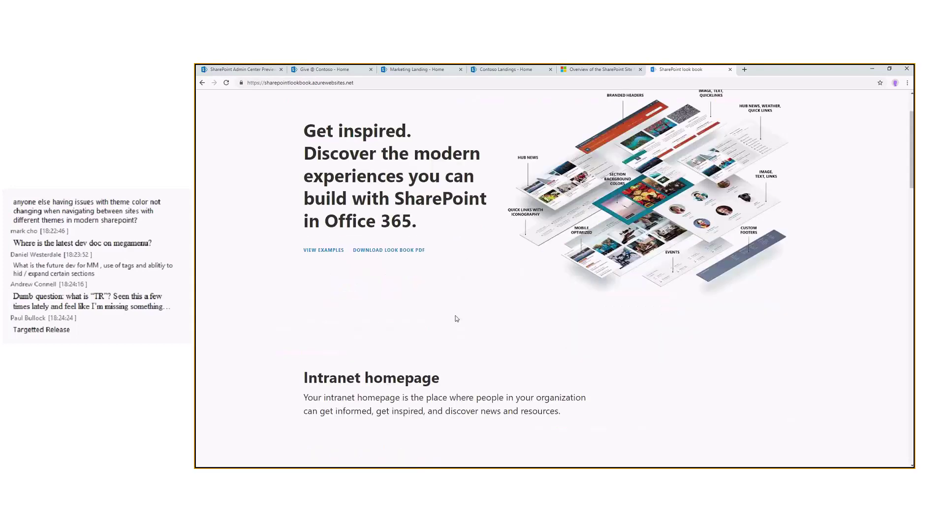
{"action": "scroll", "coordinate": [456, 319], "scroll_direction": "down", "scroll_amount": 3}
{"action": "scroll", "coordinate": [456, 319], "scroll_direction": "down", "scroll_amount": 2}
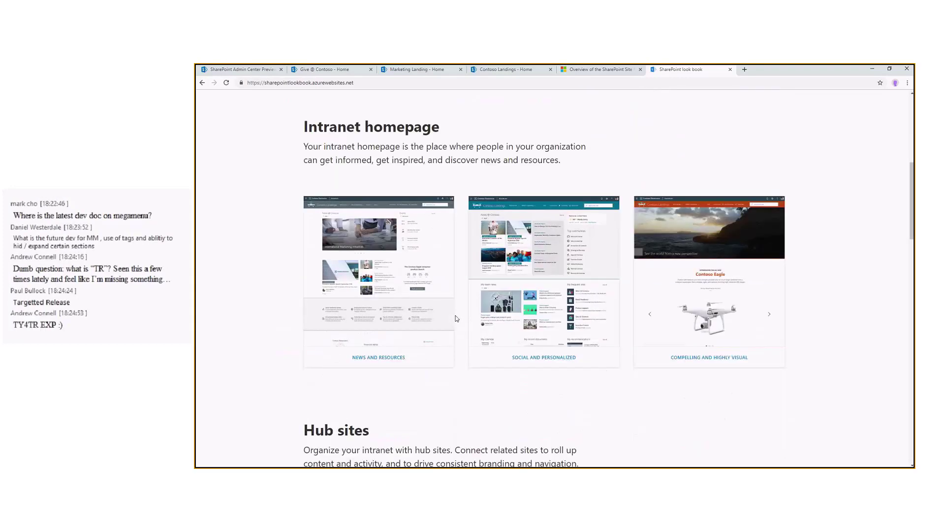
{"action": "scroll", "coordinate": [456, 318], "scroll_direction": "down", "scroll_amount": 1}
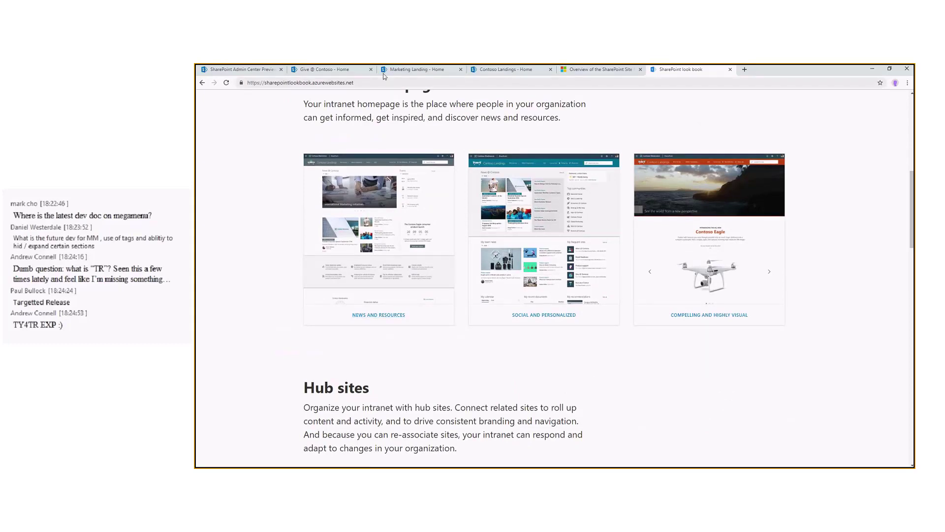
Return to the open Contoso sites and look through the Marketing Landing home page down to its Mixed Reality section
{"action": "left_click", "coordinate": [322, 69]}
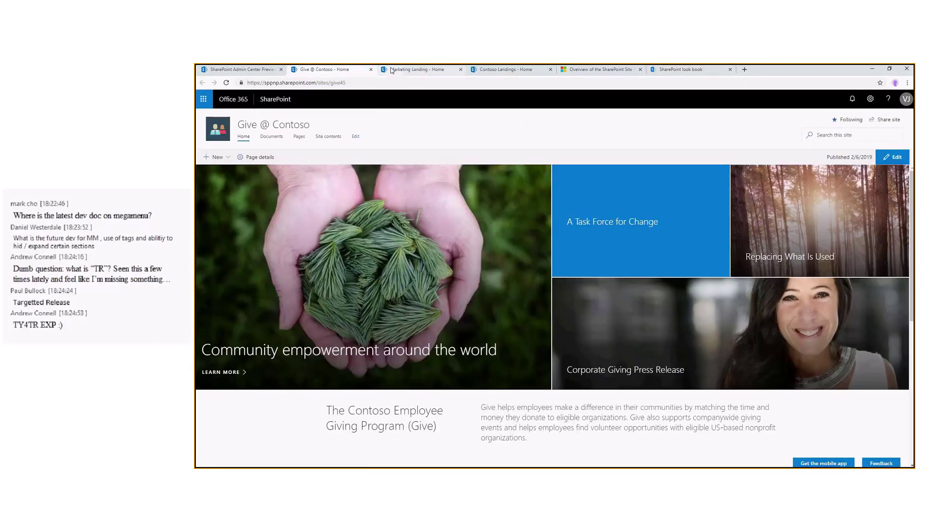
{"action": "left_click", "coordinate": [415, 70]}
{"action": "scroll", "coordinate": [386, 258], "scroll_direction": "down", "scroll_amount": 1}
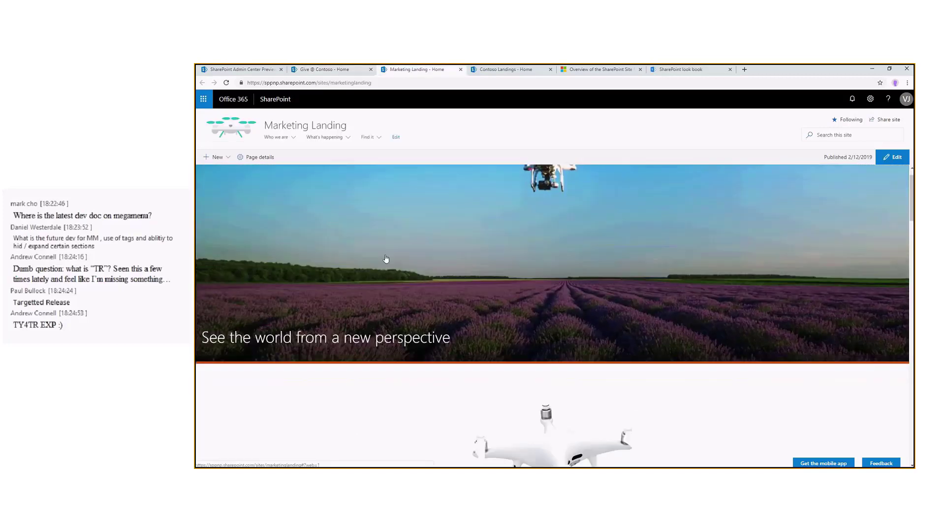
{"action": "scroll", "coordinate": [386, 259], "scroll_direction": "down", "scroll_amount": 10}
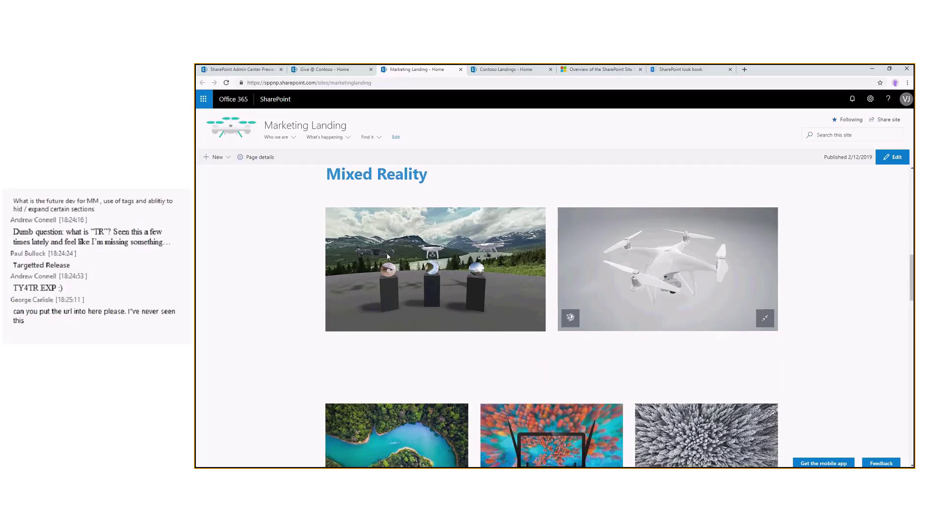
{"action": "scroll", "coordinate": [457, 249], "scroll_direction": "down", "scroll_amount": 1}
{"action": "scroll", "coordinate": [457, 249], "scroll_direction": "down", "scroll_amount": 1}
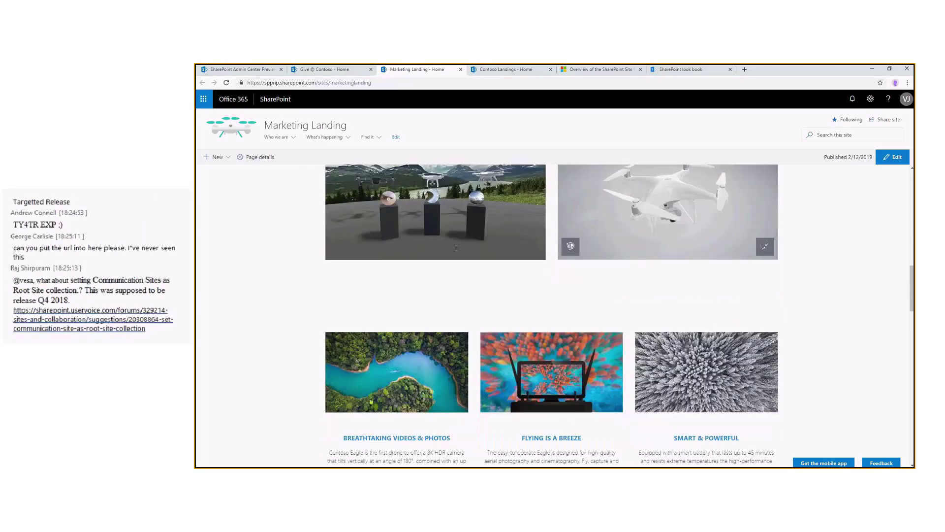
{"action": "key", "text": "Home"}
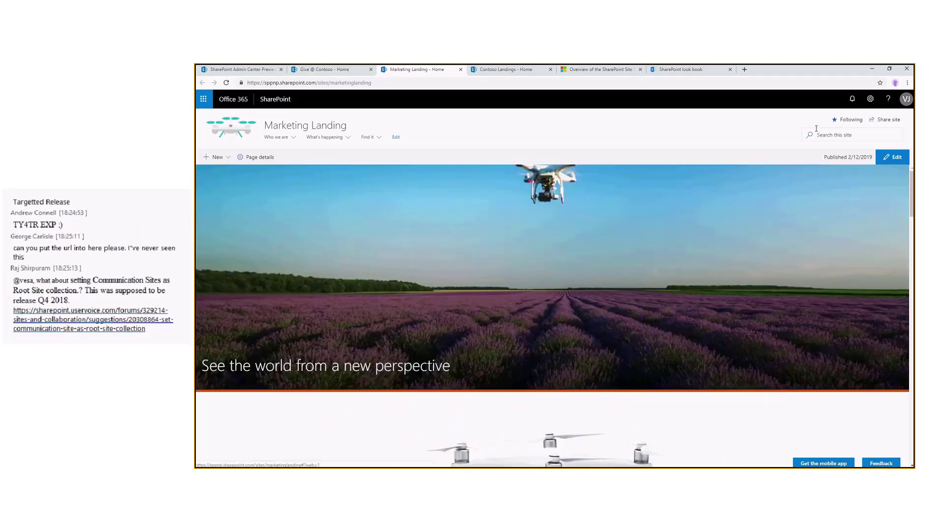
Open Change the look for the Marketing Landing site and examine its Theme and Header options
{"action": "left_click", "coordinate": [870, 99]}
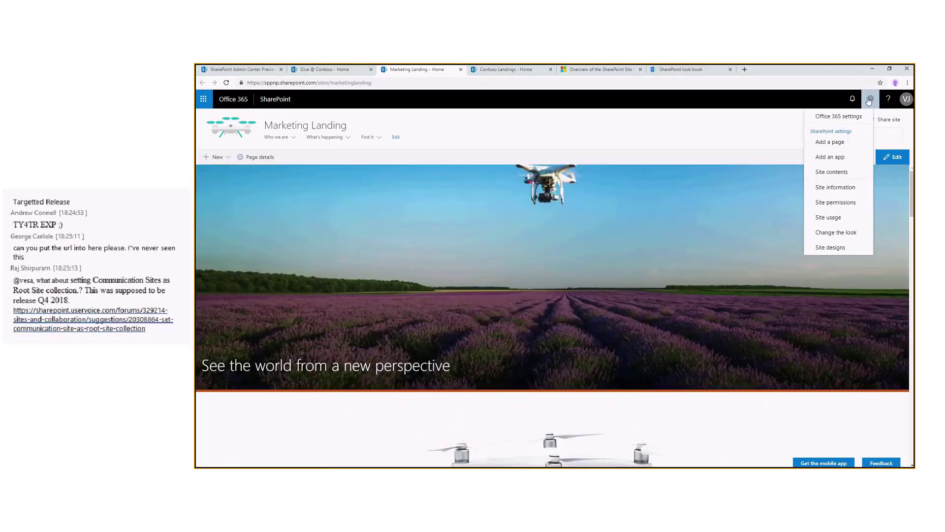
{"action": "left_click", "coordinate": [836, 233]}
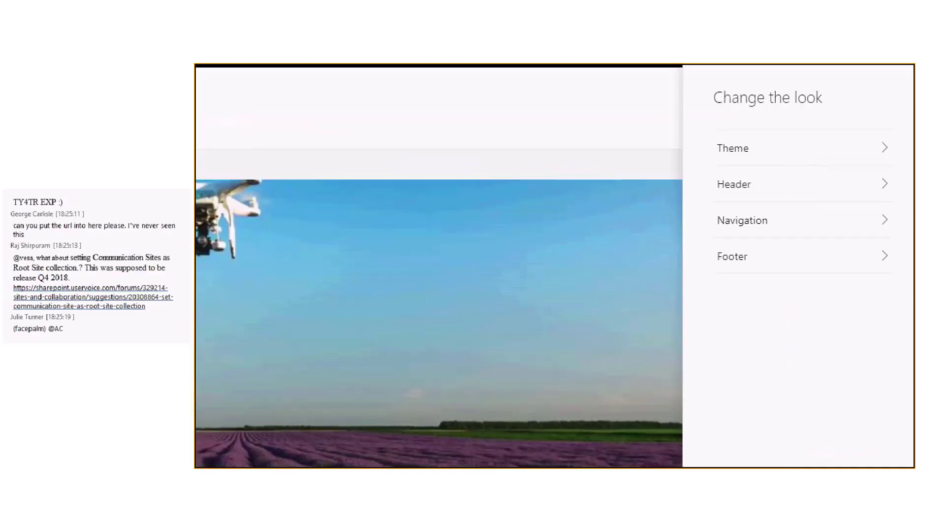
{"action": "mouse_move", "coordinate": [686, 75]}
{"action": "left_mouse_down"}
{"action": "mouse_move", "coordinate": [756, 282]}
{"action": "mouse_move", "coordinate": [910, 301]}
{"action": "left_mouse_up"}
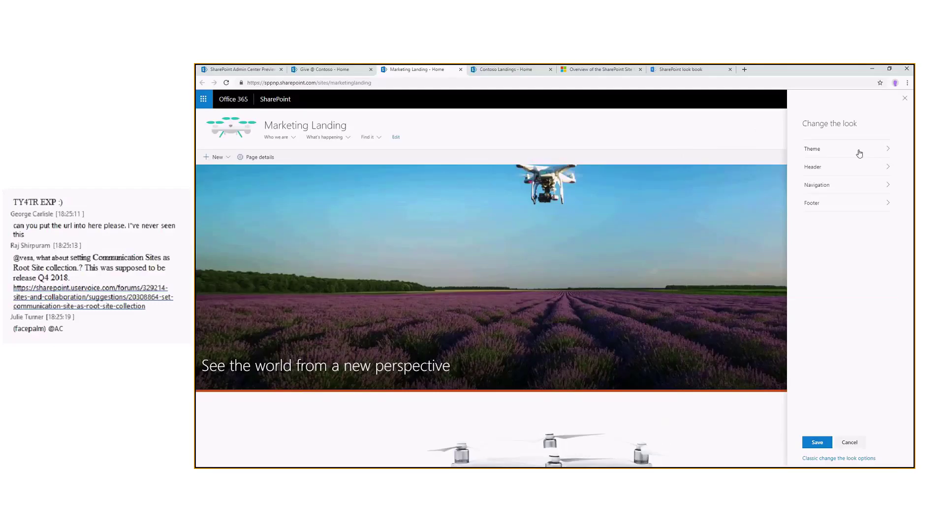
{"action": "left_click", "coordinate": [859, 152]}
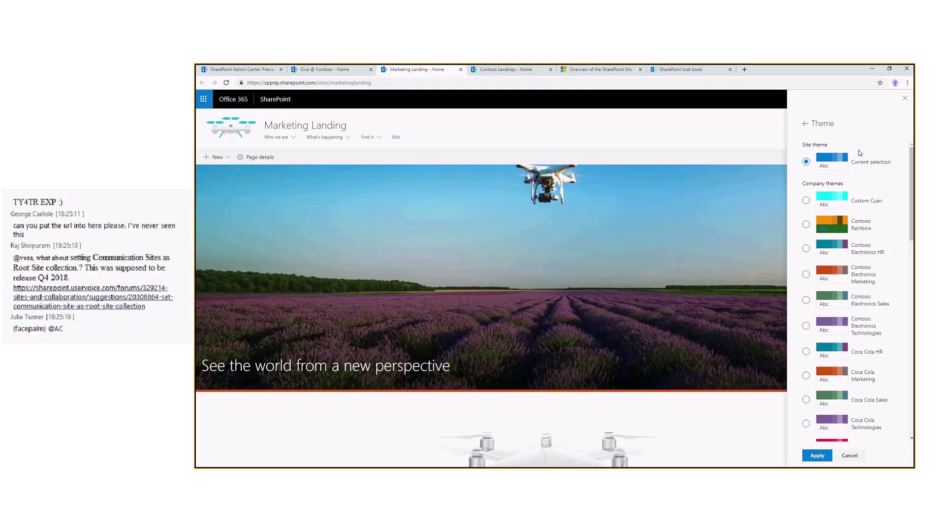
{"action": "left_click", "coordinate": [806, 124]}
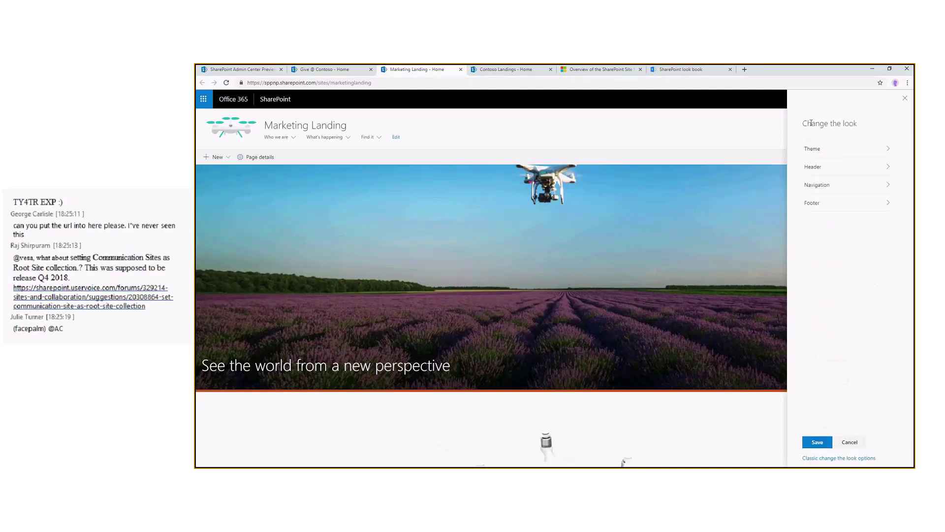
{"action": "left_click", "coordinate": [845, 170]}
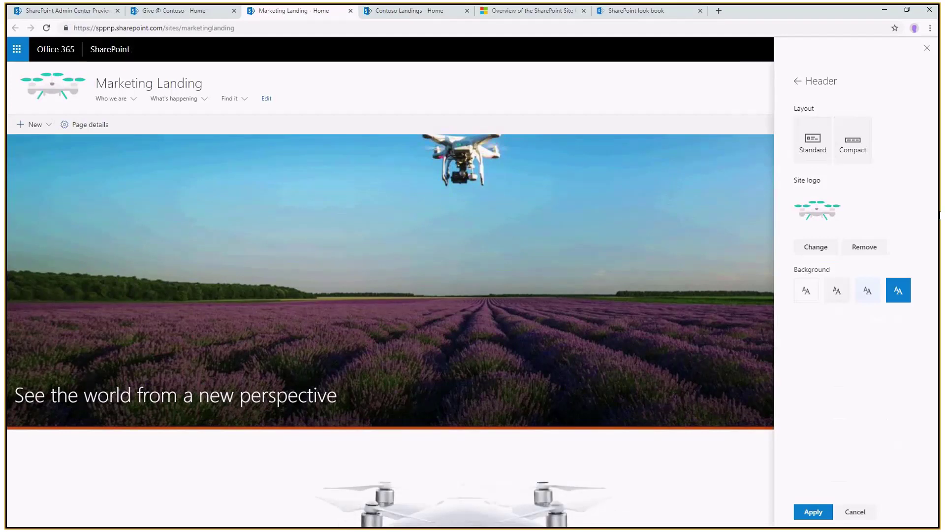
{"action": "left_click", "coordinate": [800, 81]}
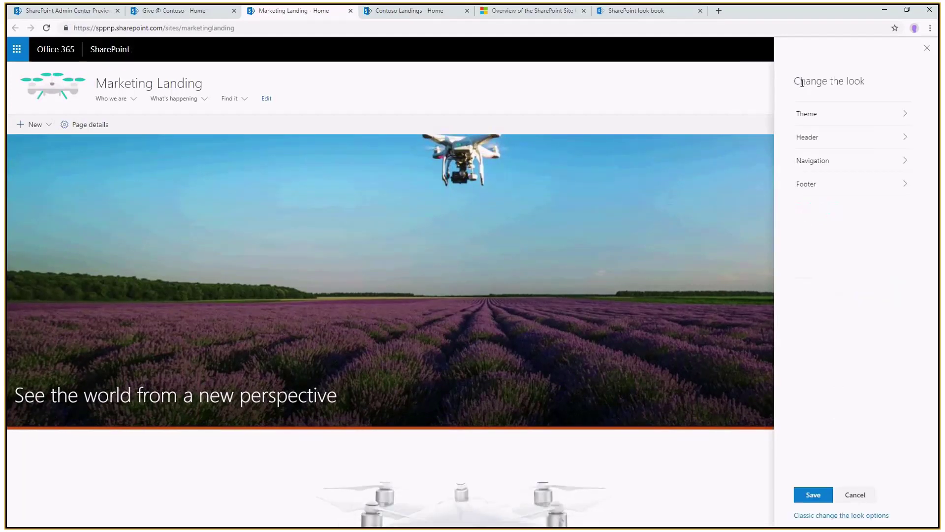
Open the Navigation look options and preview the What's happening and Who we are menus in the megamenu style
{"action": "left_click", "coordinate": [843, 166]}
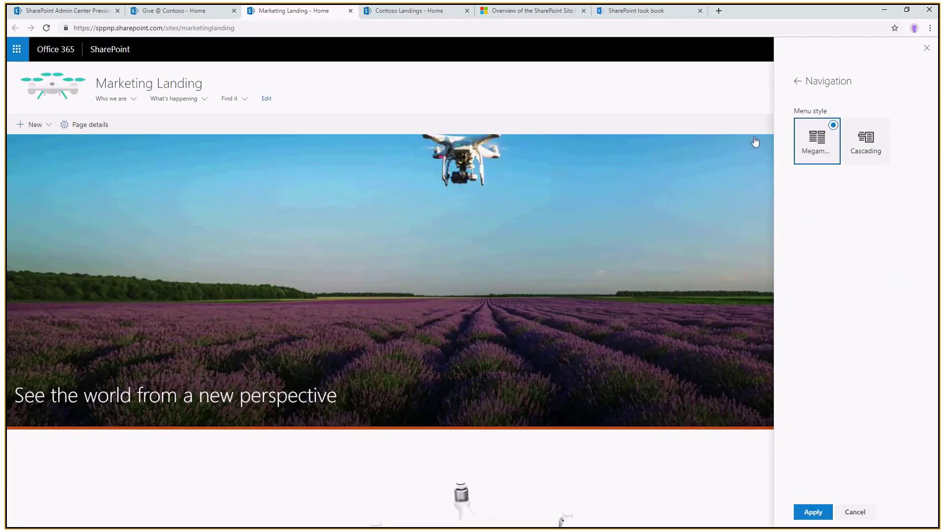
{"action": "left_click", "coordinate": [197, 101]}
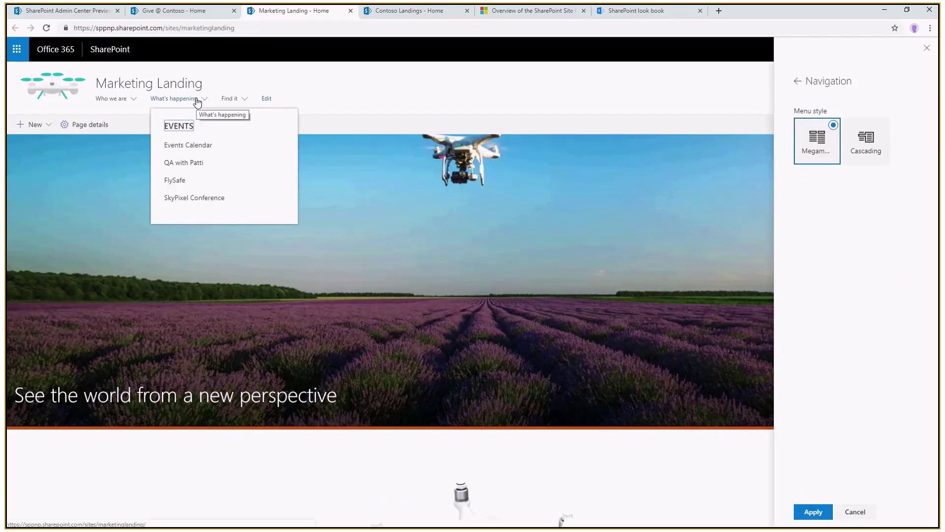
{"action": "left_click", "coordinate": [128, 100]}
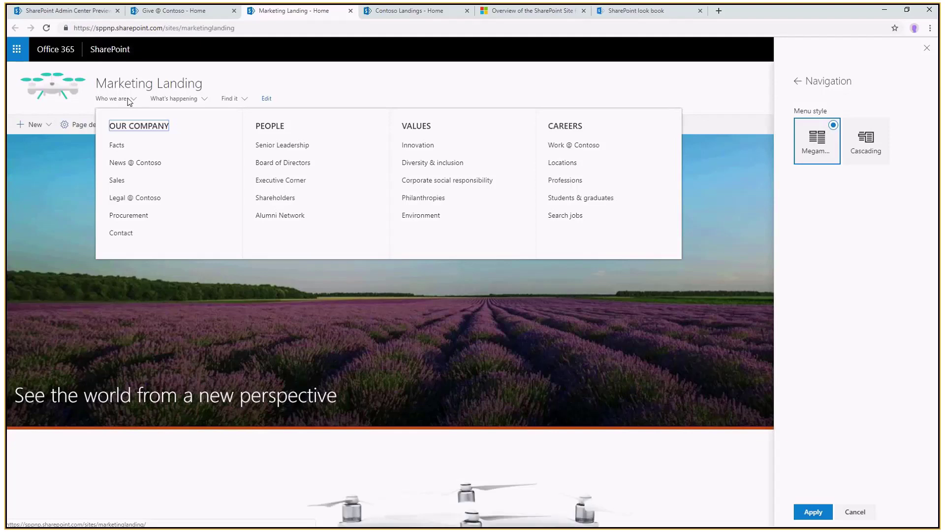
Try the Cascading menu style and preview it on the Who we are menu
{"action": "left_click", "coordinate": [866, 140]}
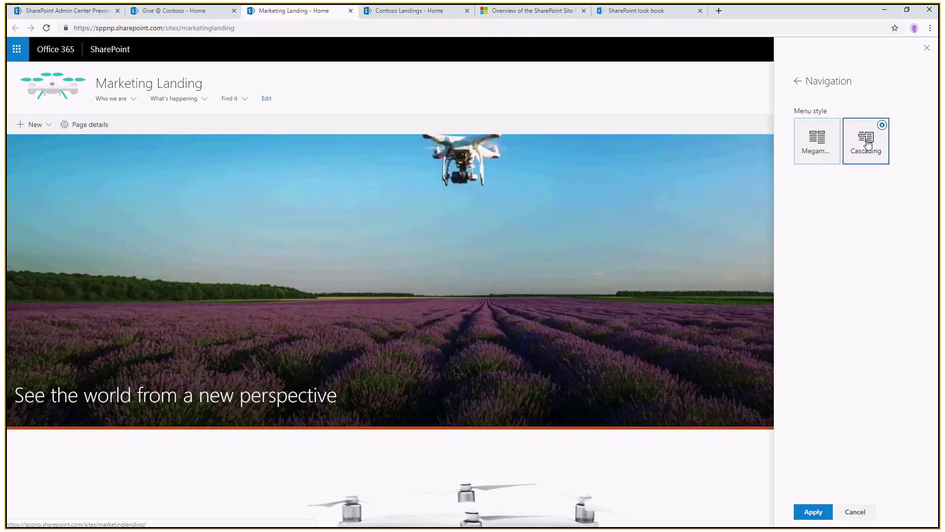
{"action": "left_click", "coordinate": [132, 99]}
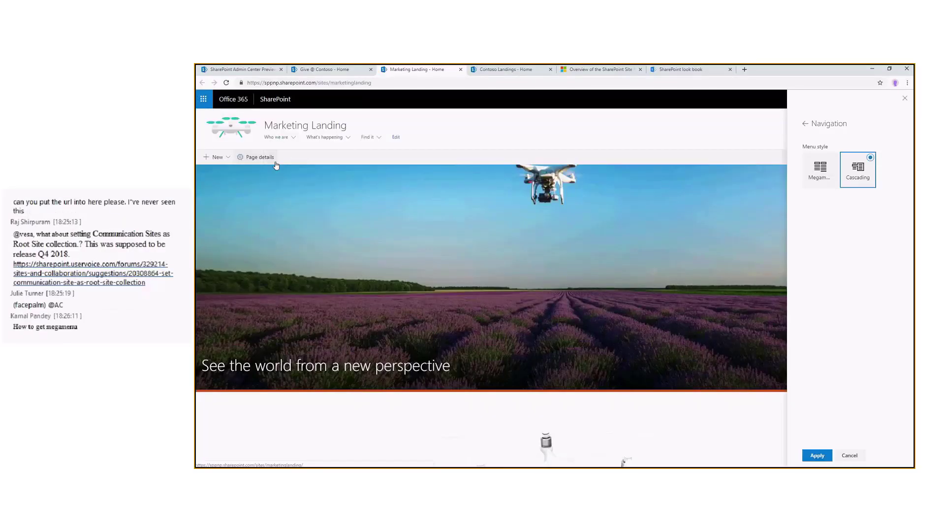
Set the site navigation's menu style to Megamenu, preview the Who we are menu, and apply the setting
{"action": "left_click", "coordinate": [829, 180]}
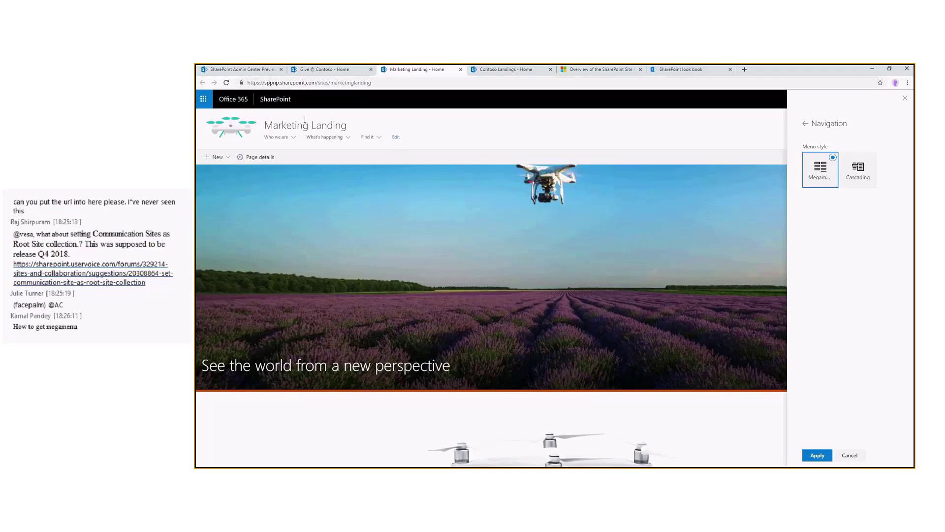
{"action": "left_click", "coordinate": [287, 137]}
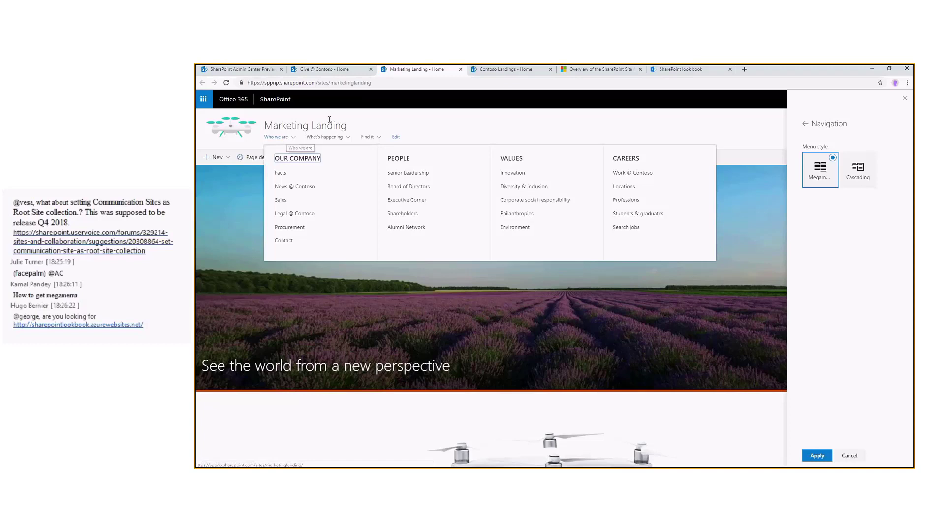
{"action": "left_click", "coordinate": [818, 455]}
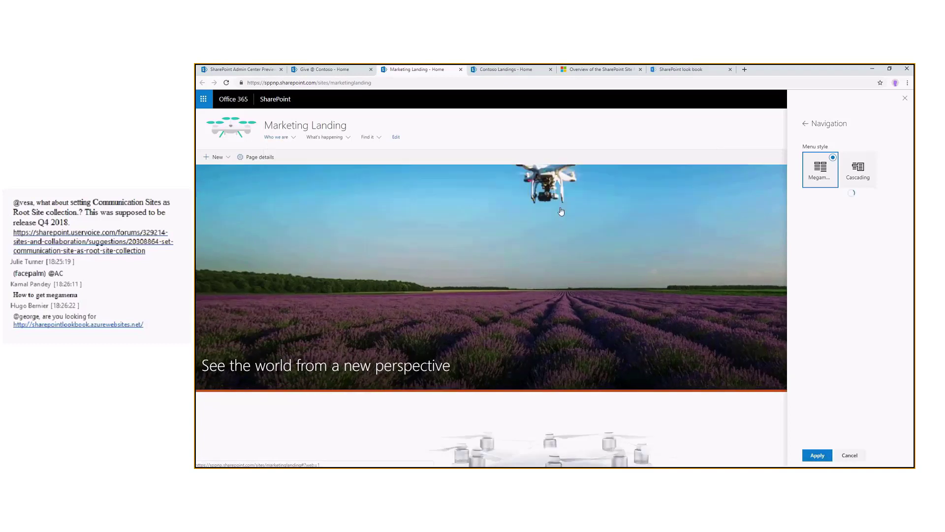
{"action": "left_click", "coordinate": [898, 102]}
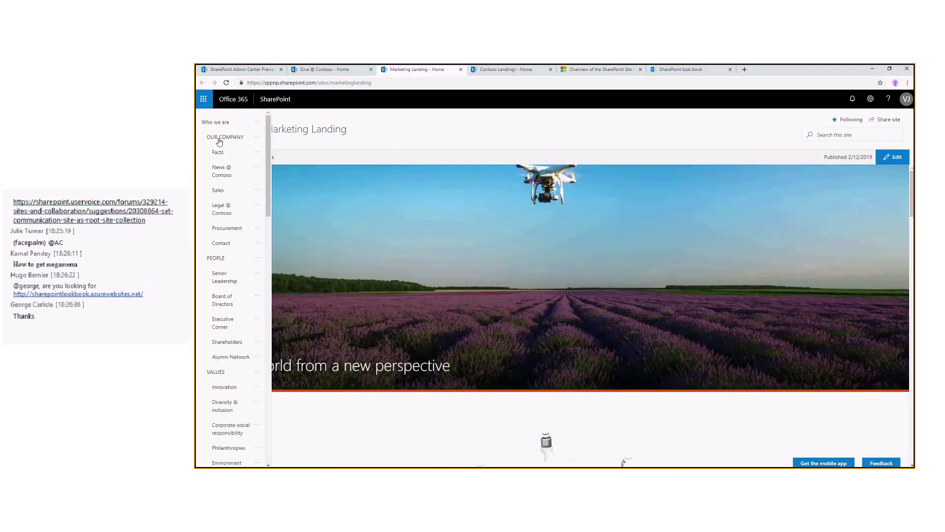
Examine the link hierarchy in the site navigation's editing view, from Who we are down to Getting around
{"action": "scroll", "coordinate": [237, 254], "scroll_direction": "down", "scroll_amount": 2}
{"action": "scroll", "coordinate": [231, 221], "scroll_direction": "down", "scroll_amount": 1}
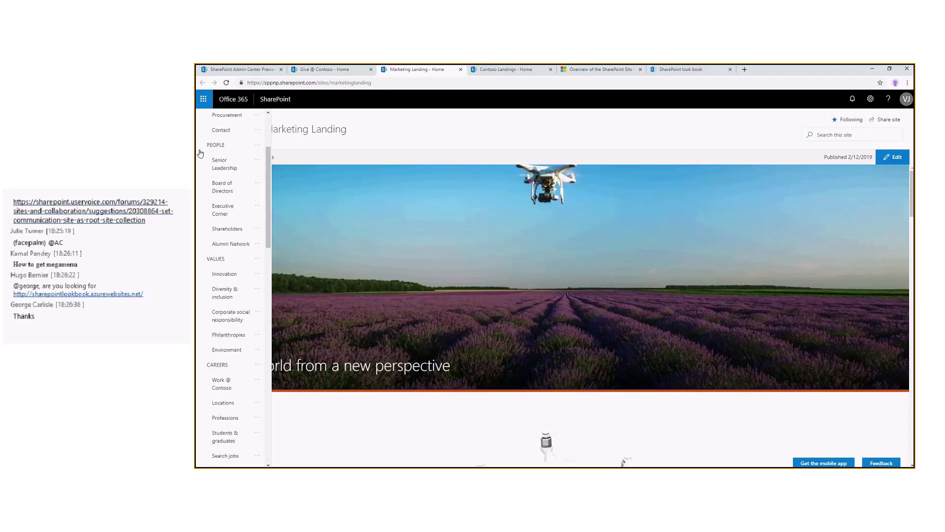
{"action": "scroll", "coordinate": [247, 197], "scroll_direction": "up", "scroll_amount": 3}
{"action": "scroll", "coordinate": [245, 200], "scroll_direction": "down", "scroll_amount": 15}
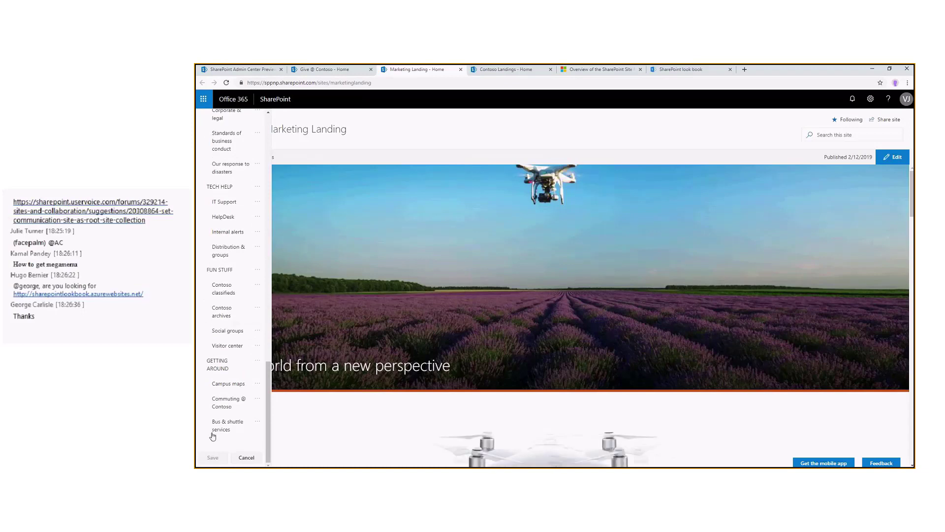
Leave the navigation editing view without saving and preview the Who we are megamenu
{"action": "left_click", "coordinate": [247, 458]}
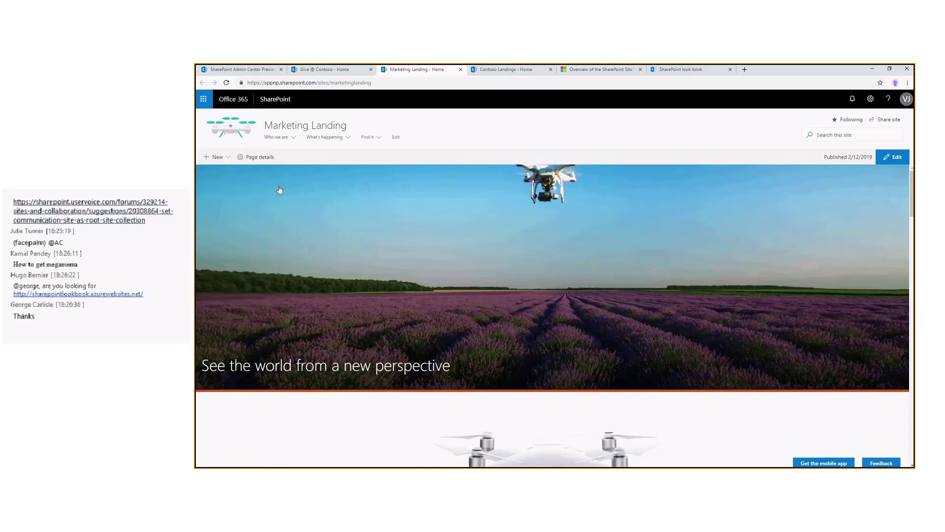
{"action": "left_click", "coordinate": [293, 137]}
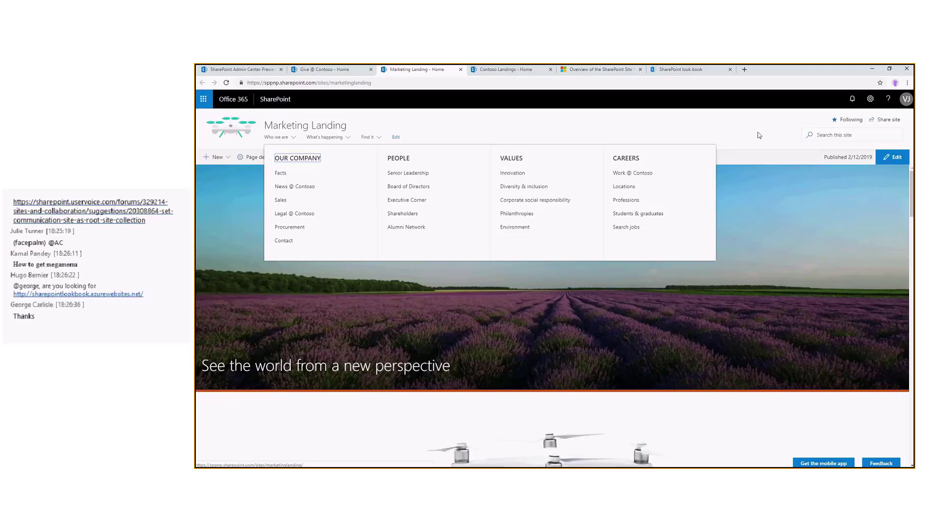
{"action": "left_click", "coordinate": [606, 139]}
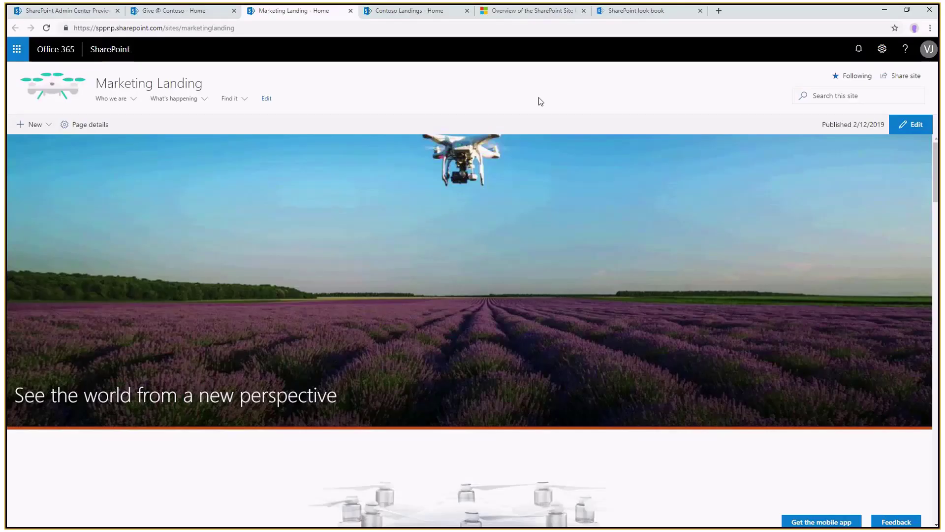
Open the Header options of Change the look and compare the Standard and Compact layouts
{"action": "left_click", "coordinate": [882, 49]}
{"action": "left_click", "coordinate": [839, 223]}
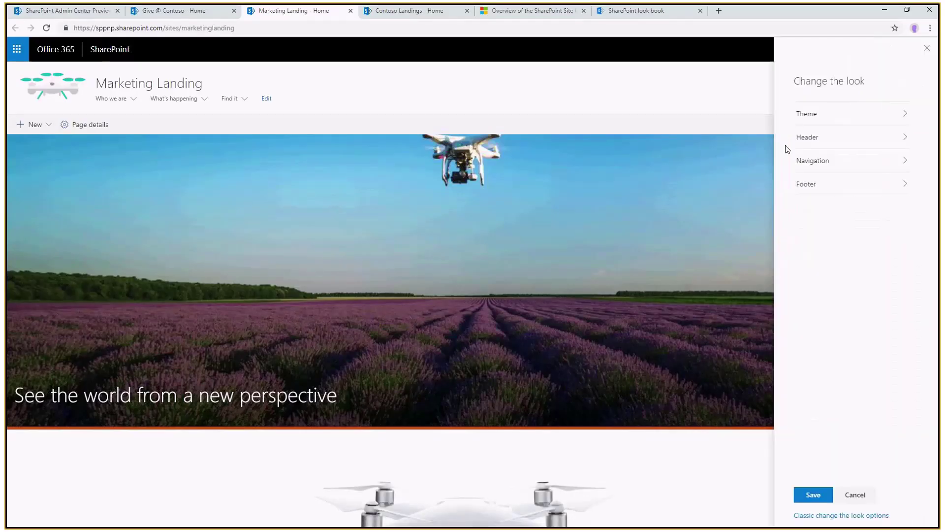
{"action": "left_click", "coordinate": [831, 142]}
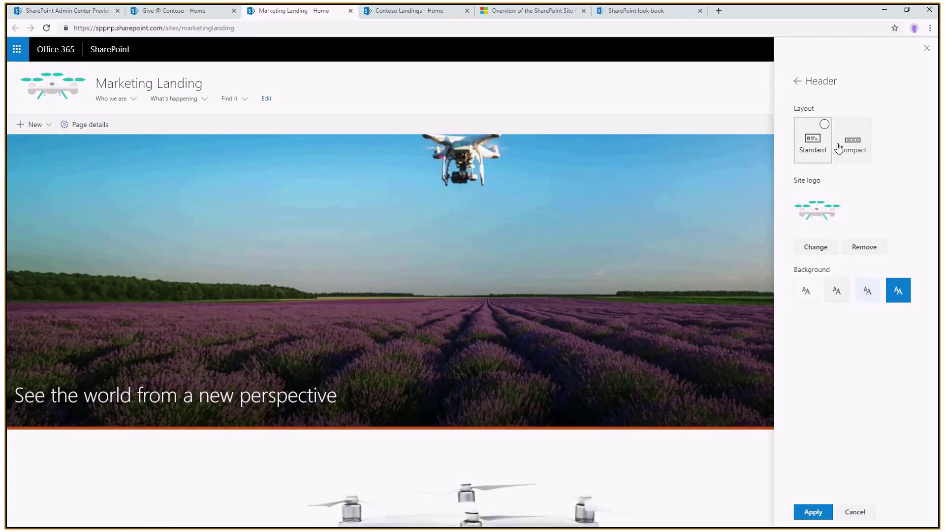
{"action": "left_click", "coordinate": [822, 127]}
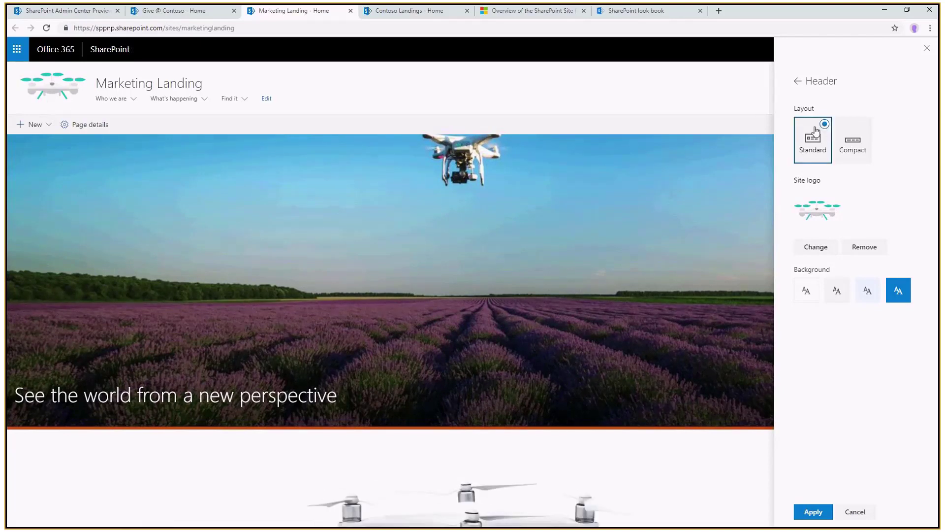
{"action": "left_click", "coordinate": [856, 150]}
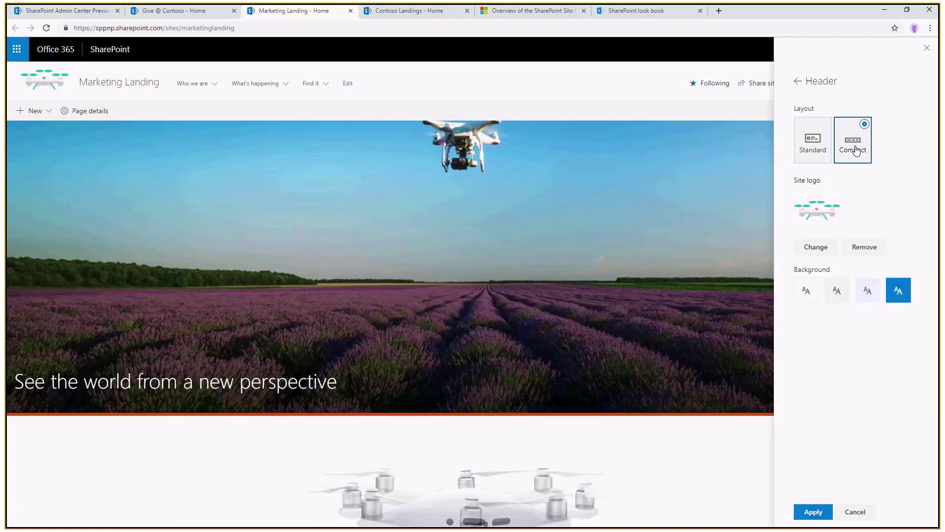
{"action": "left_click", "coordinate": [815, 143]}
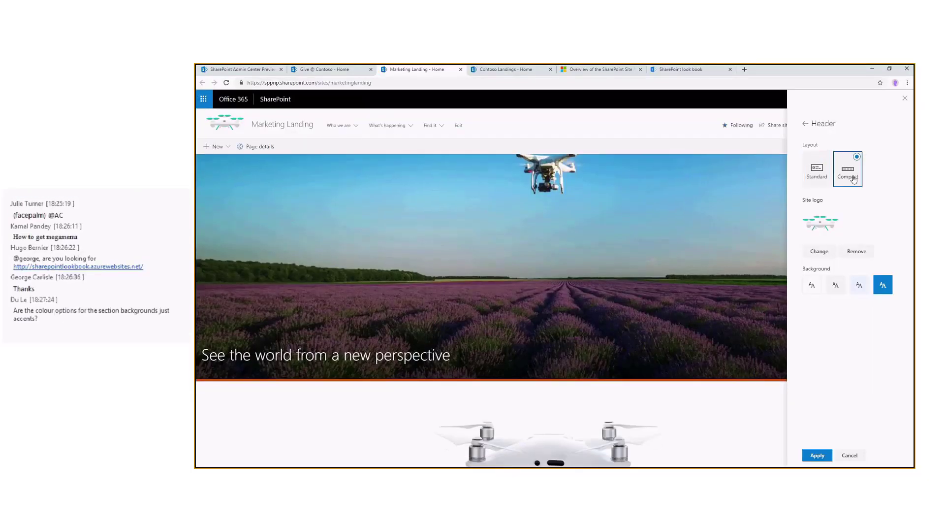
{"action": "left_click", "coordinate": [808, 178]}
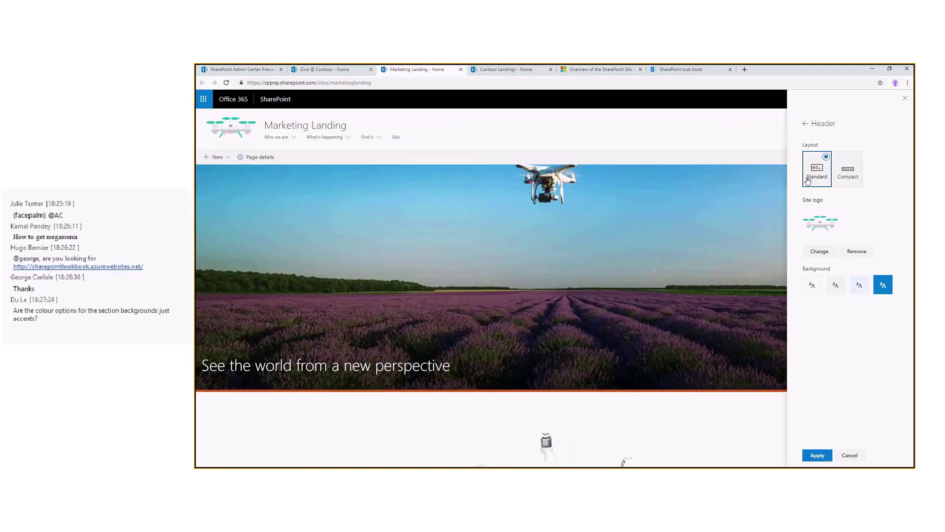
Set the header layout to Compact and preview the Who we are and What's happening menus in it
{"action": "left_click", "coordinate": [848, 169]}
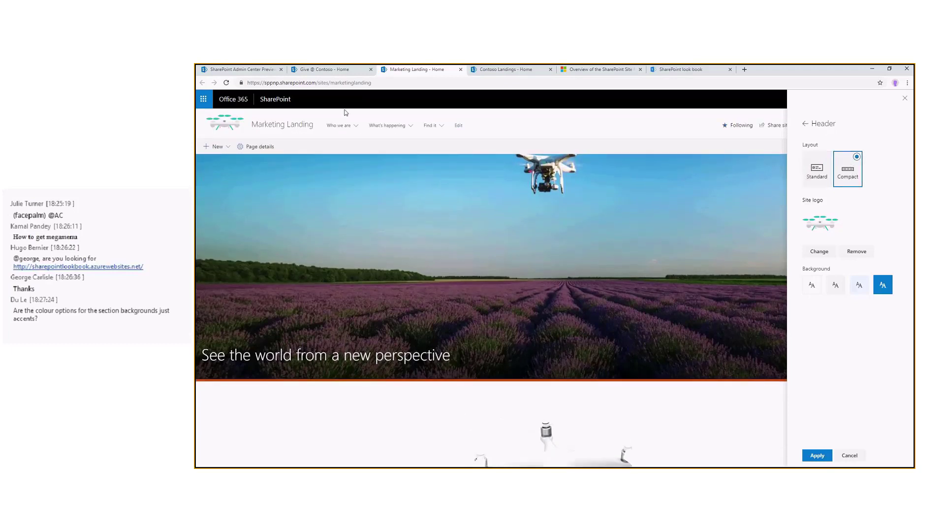
{"action": "left_click", "coordinate": [353, 126]}
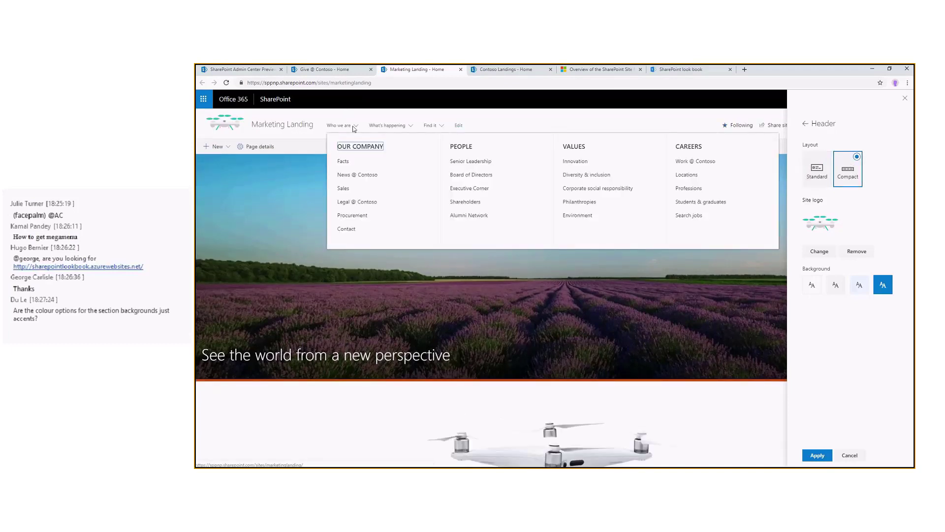
{"action": "left_click", "coordinate": [400, 126]}
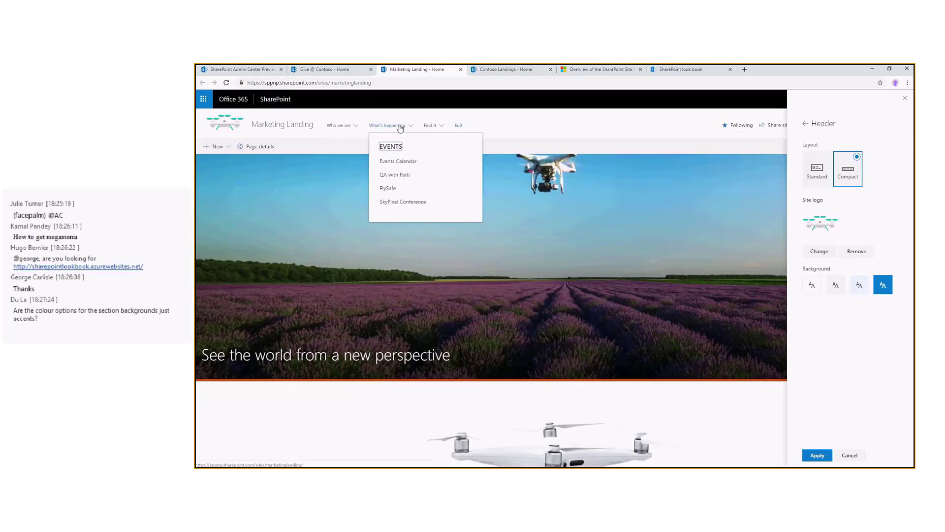
Compare the Standard header layout once more, apply the Compact layout, and close the look settings
{"action": "left_click", "coordinate": [817, 173]}
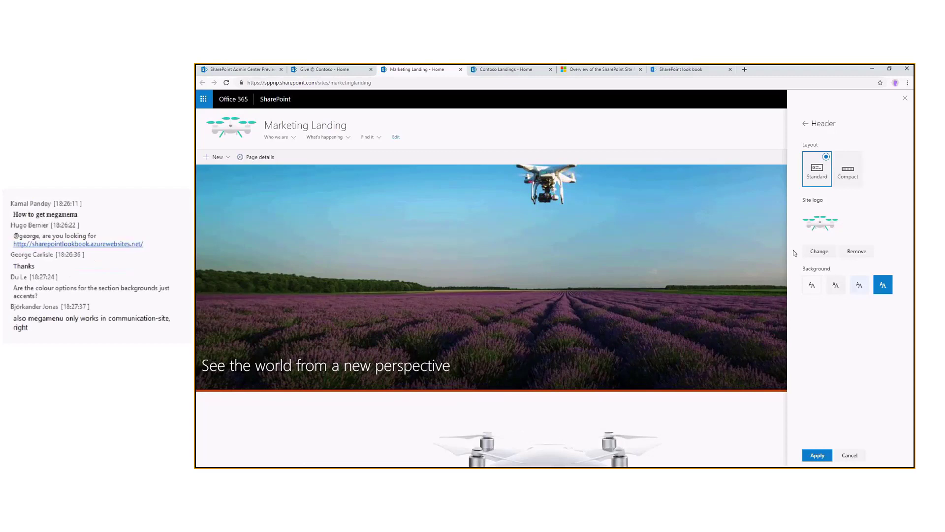
{"action": "left_click", "coordinate": [840, 168]}
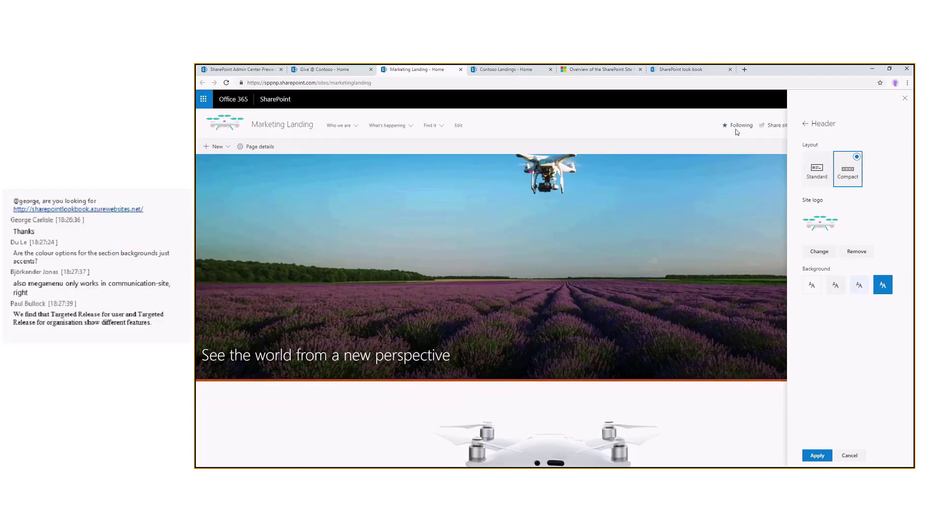
{"action": "left_click", "coordinate": [830, 451]}
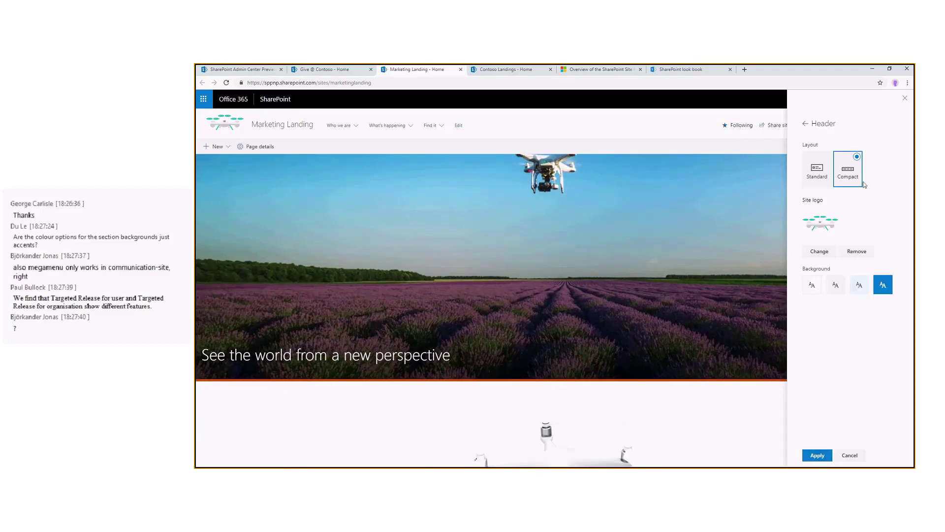
{"action": "left_click", "coordinate": [905, 98]}
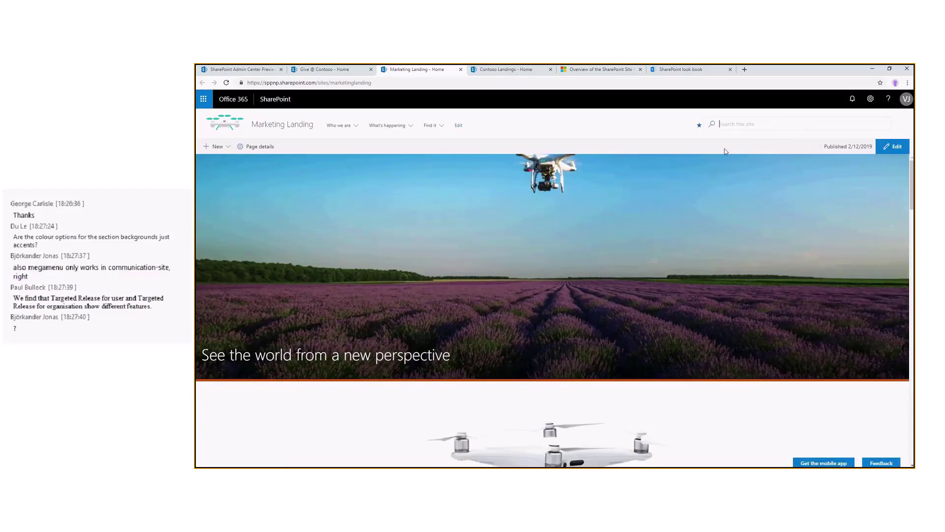
Try out the site search box in the compact header and leave it without searching
{"action": "left_click", "coordinate": [831, 126]}
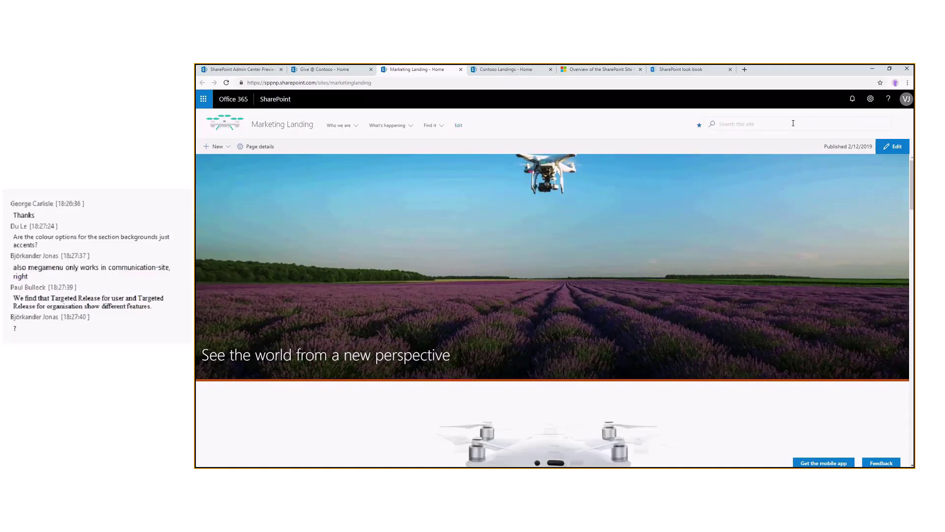
{"action": "left_click", "coordinate": [745, 151]}
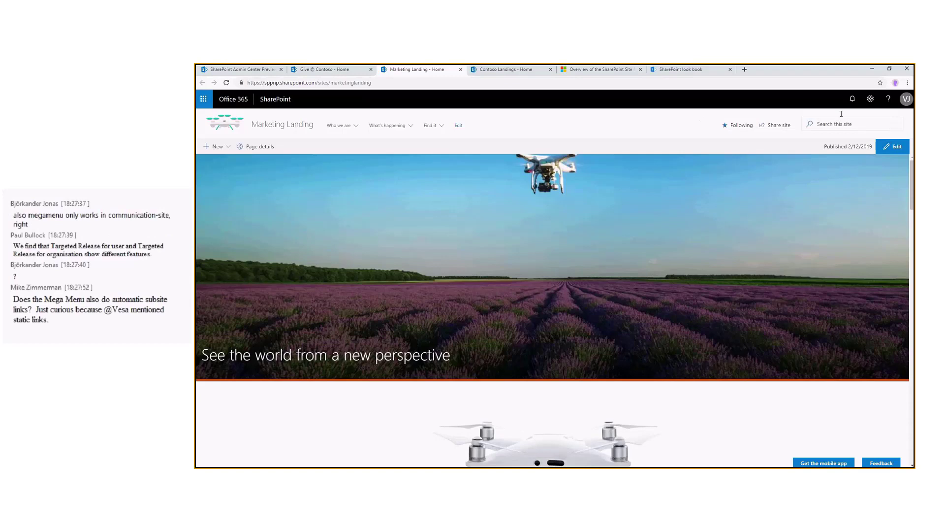
Reopen the Header look options, try the pale blue background, and set the header background to the strong blue theme colour
{"action": "left_click", "coordinate": [870, 99]}
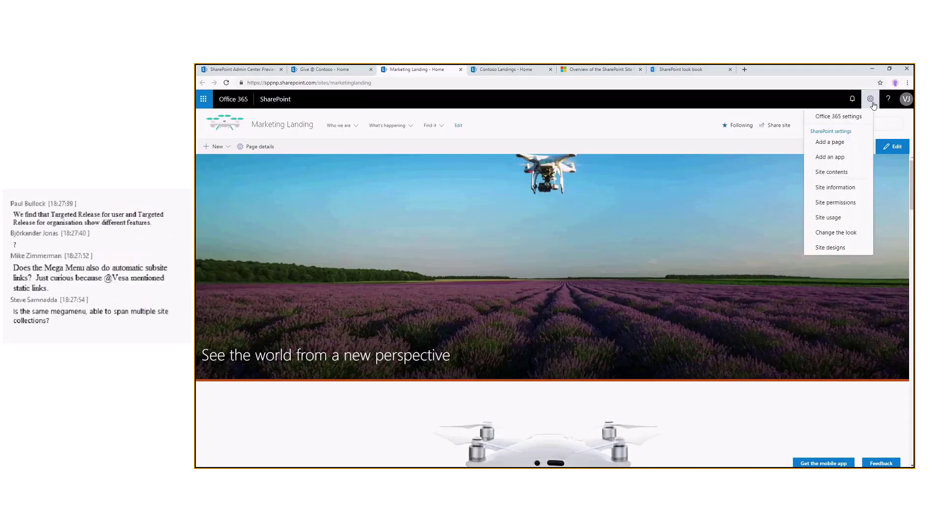
{"action": "left_click", "coordinate": [837, 232]}
{"action": "left_click", "coordinate": [859, 169]}
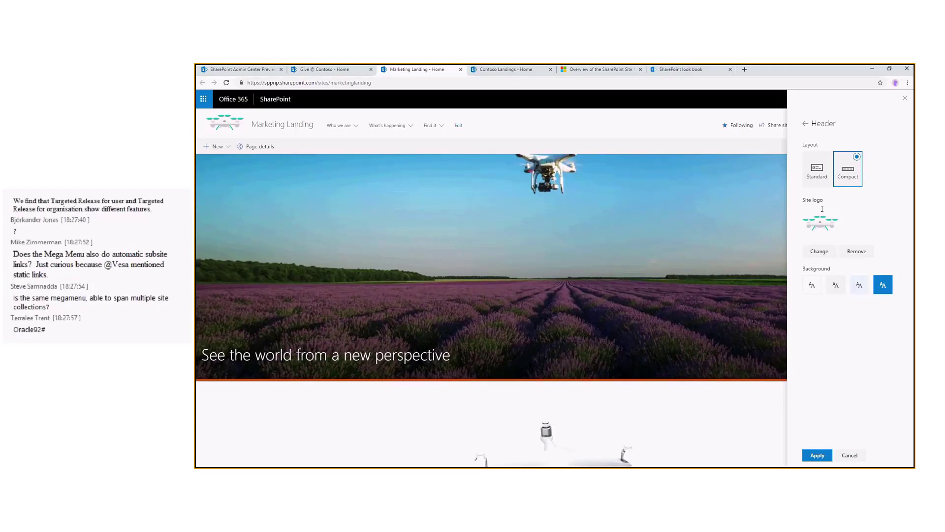
{"action": "left_click", "coordinate": [882, 286]}
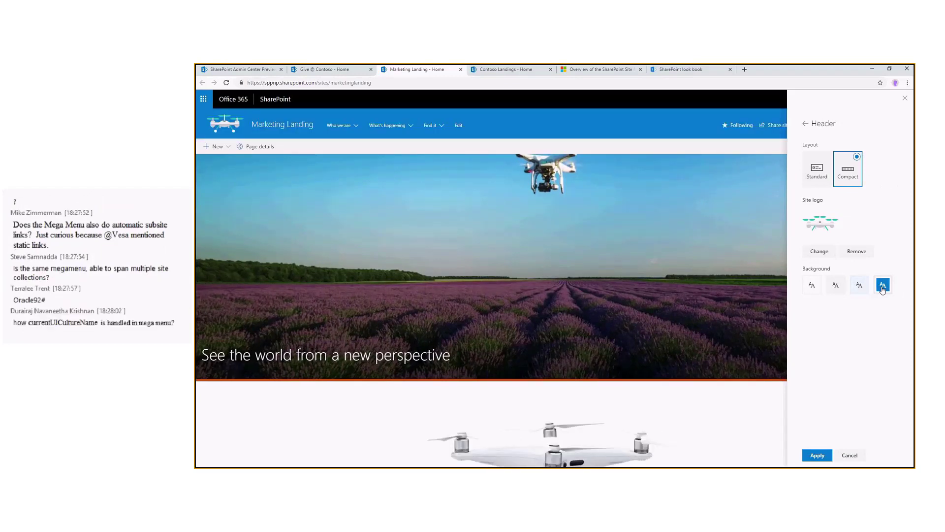
{"action": "left_click", "coordinate": [859, 287]}
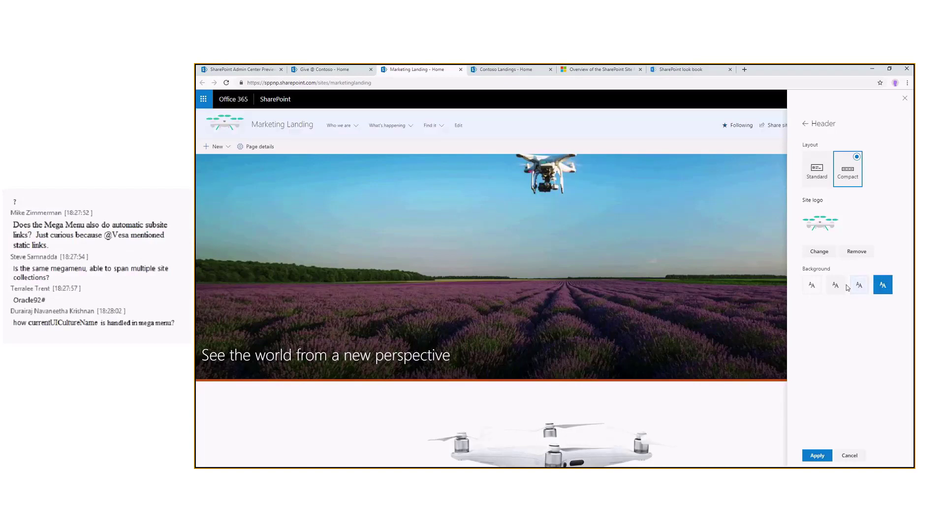
{"action": "left_click", "coordinate": [889, 290]}
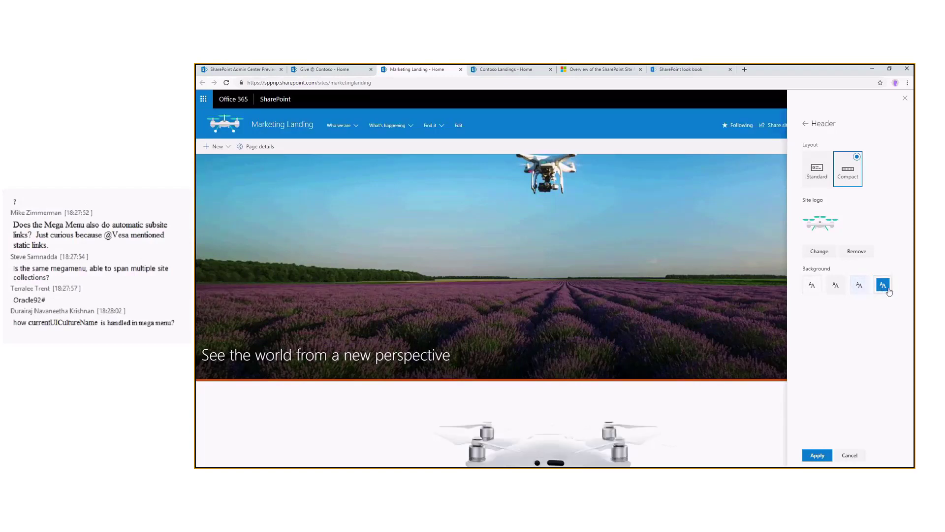
Change the site theme to Contoso Electronics Marketing and return to the main look options
{"action": "left_click", "coordinate": [805, 123]}
{"action": "left_click", "coordinate": [834, 148]}
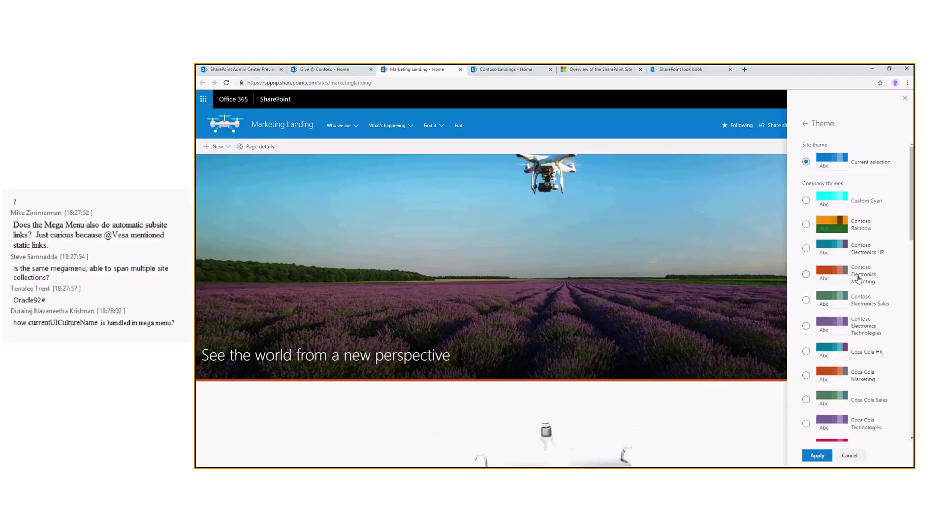
{"action": "left_click", "coordinate": [807, 125]}
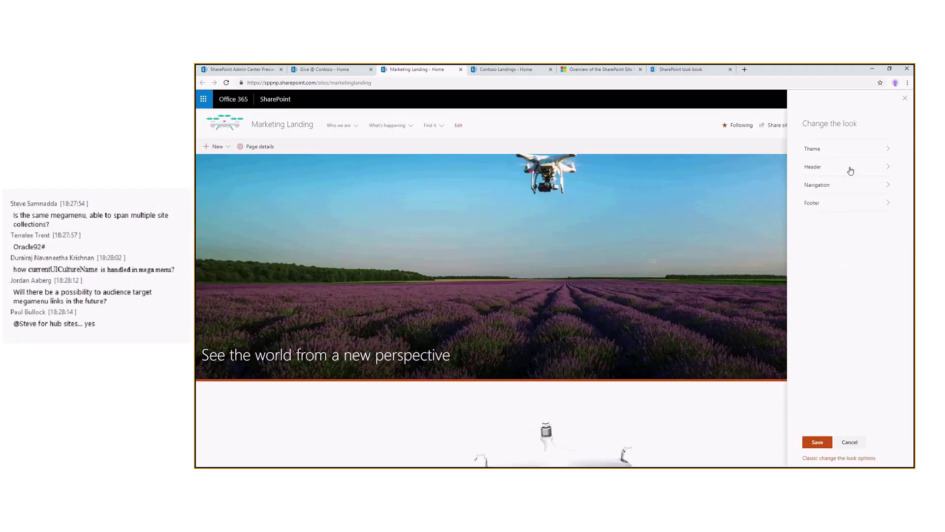
Set the header background to the strong orange theme colour and return to the main look options
{"action": "left_click", "coordinate": [851, 167]}
{"action": "left_click", "coordinate": [883, 284]}
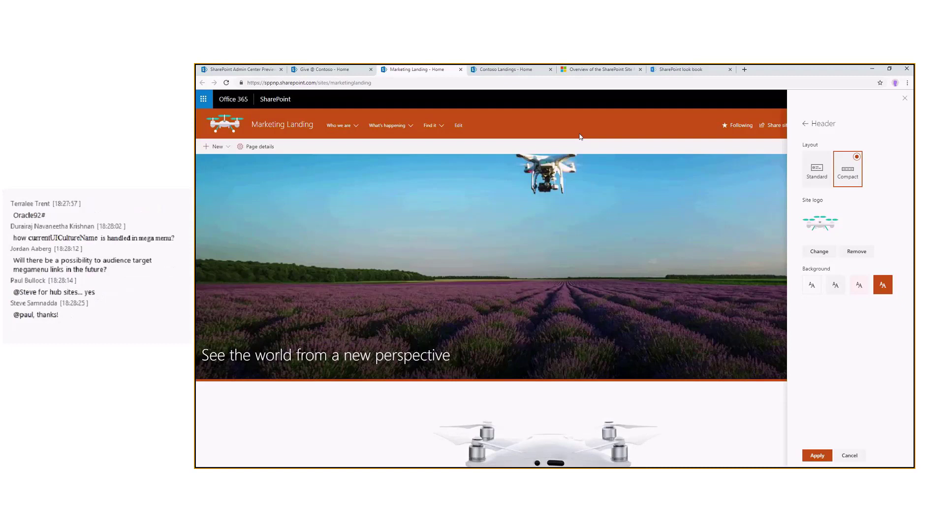
{"action": "left_click", "coordinate": [806, 124]}
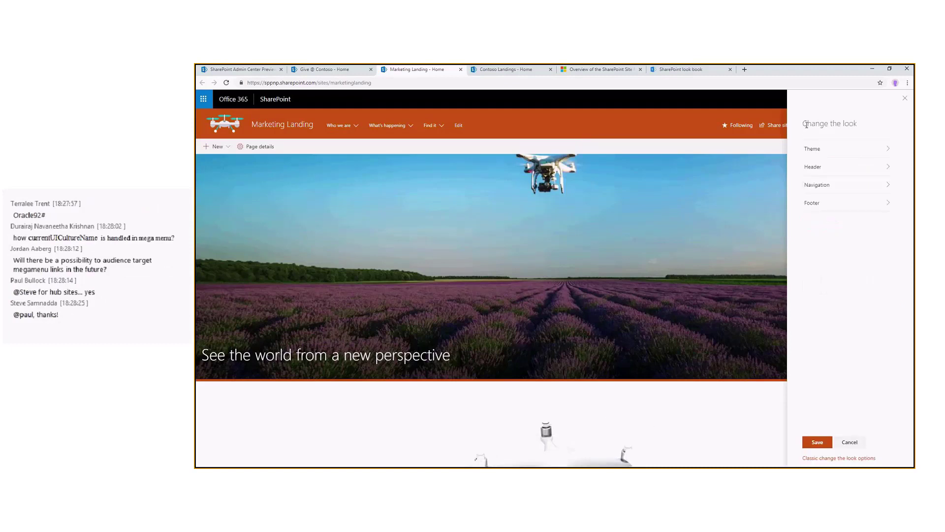
Check the site's Navigation menu style options and save the new look
{"action": "left_click", "coordinate": [835, 186]}
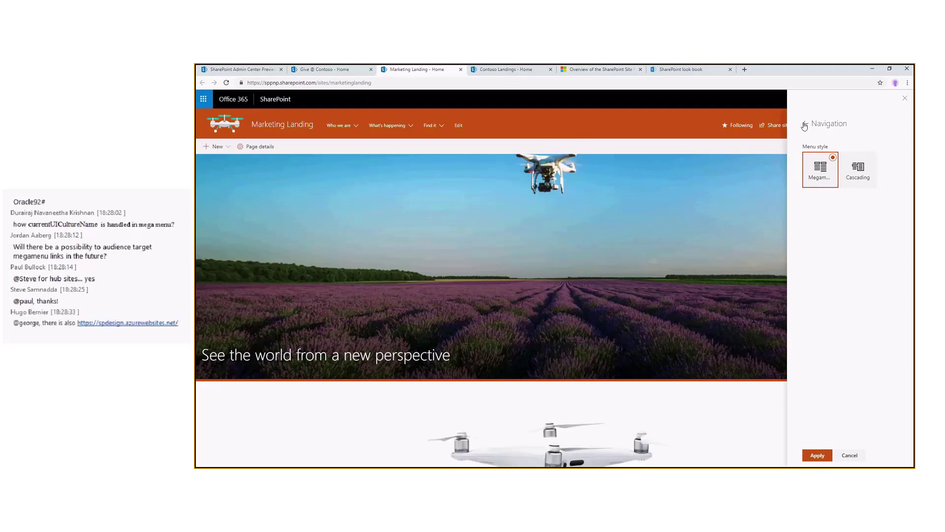
{"action": "left_click", "coordinate": [804, 126]}
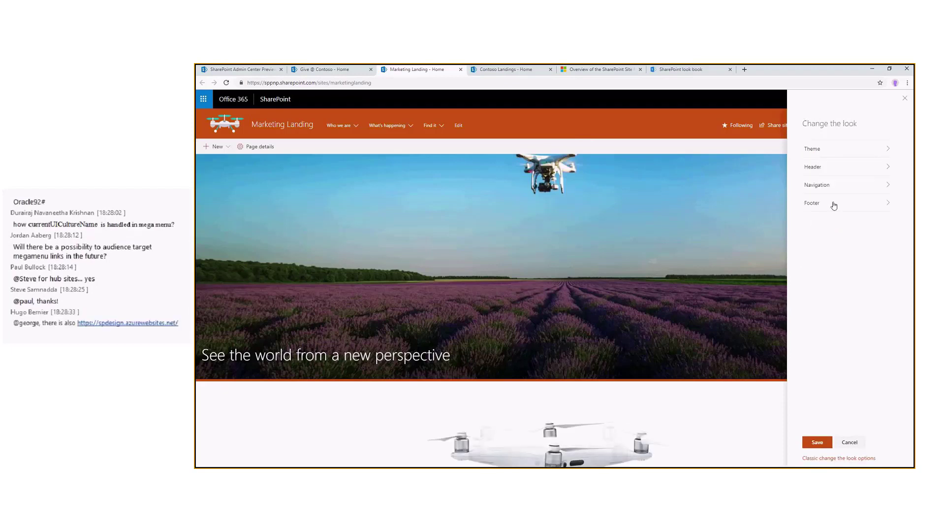
{"action": "left_click", "coordinate": [817, 442]}
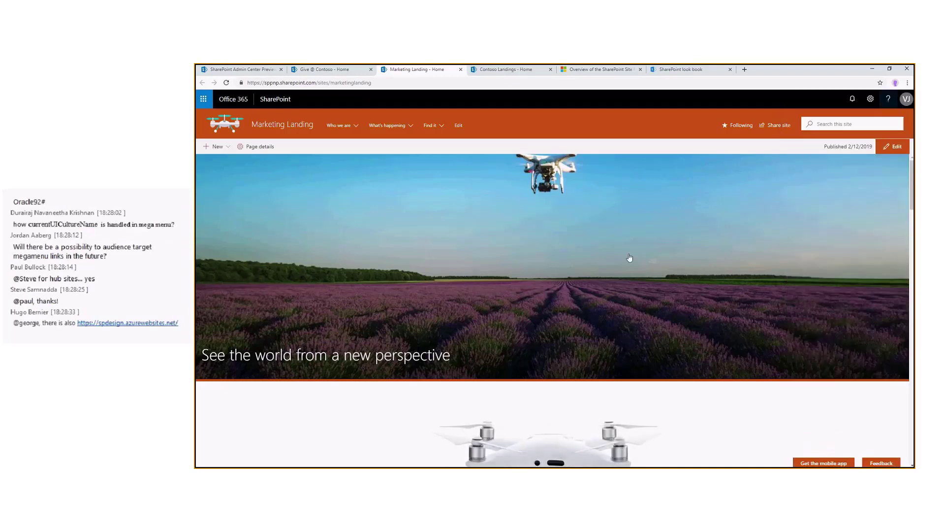
Examine the Marketing Landing page in its new look, from the hero image down to the Contoso Electronics section
{"action": "scroll", "coordinate": [630, 257], "scroll_direction": "down", "scroll_amount": 3}
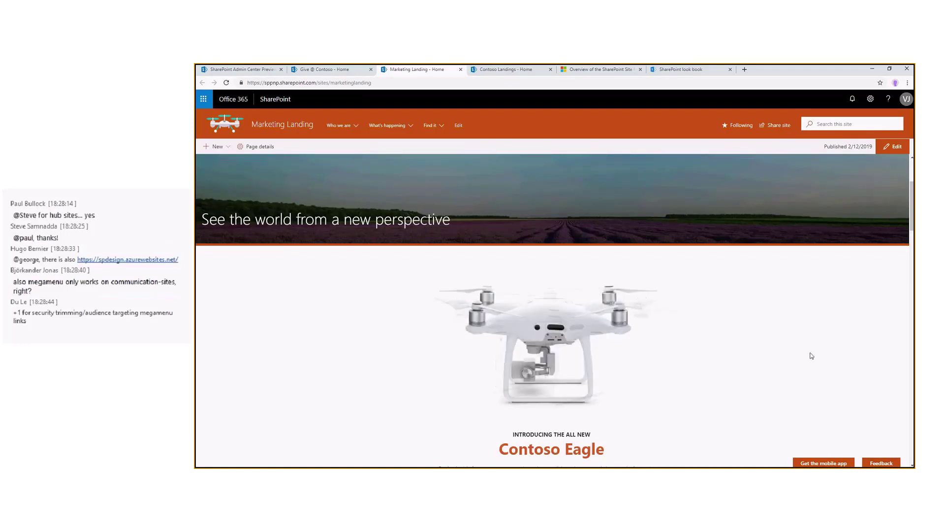
{"action": "scroll", "coordinate": [766, 346], "scroll_direction": "down", "scroll_amount": 1}
{"action": "scroll", "coordinate": [766, 347], "scroll_direction": "down", "scroll_amount": 10}
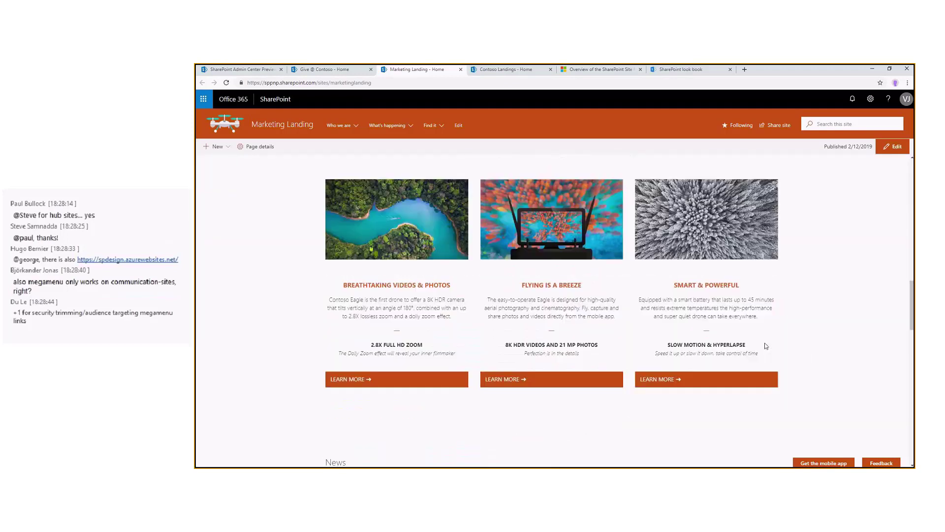
{"action": "scroll", "coordinate": [766, 346], "scroll_direction": "down", "scroll_amount": 5}
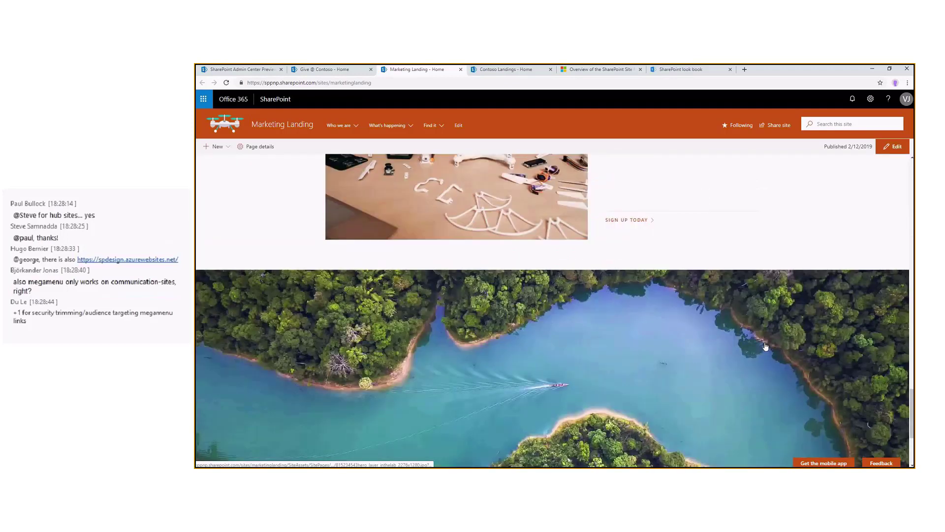
{"action": "scroll", "coordinate": [766, 347], "scroll_direction": "down", "scroll_amount": 3}
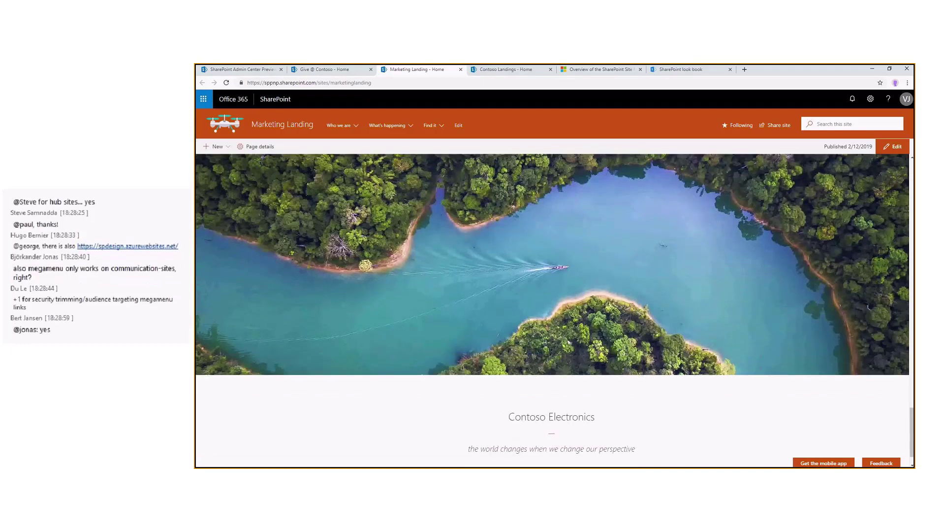
{"action": "scroll", "coordinate": [761, 369], "scroll_direction": "down", "scroll_amount": 1}
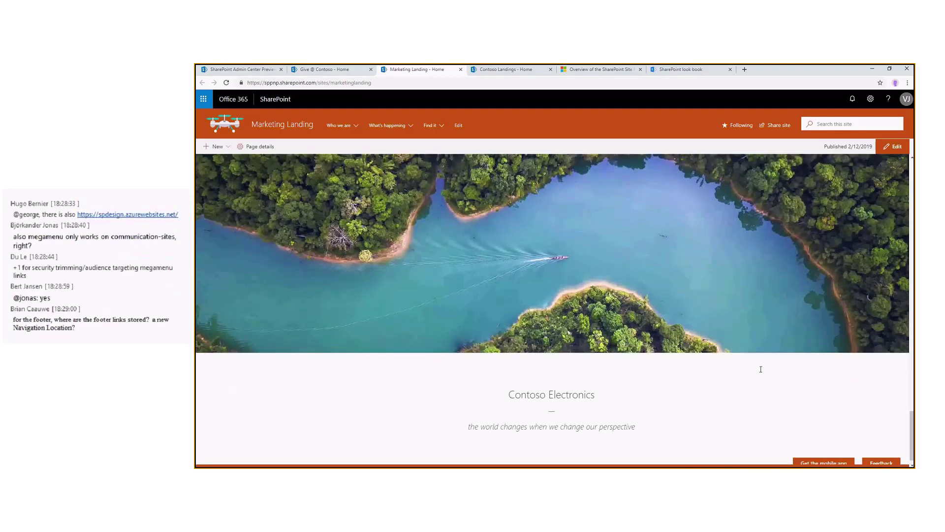
Examine the SharePoint Site Footer documentation, down to the PowerShell script for controlling footer rendering
{"action": "scroll", "coordinate": [761, 368], "scroll_direction": "up", "scroll_amount": 1}
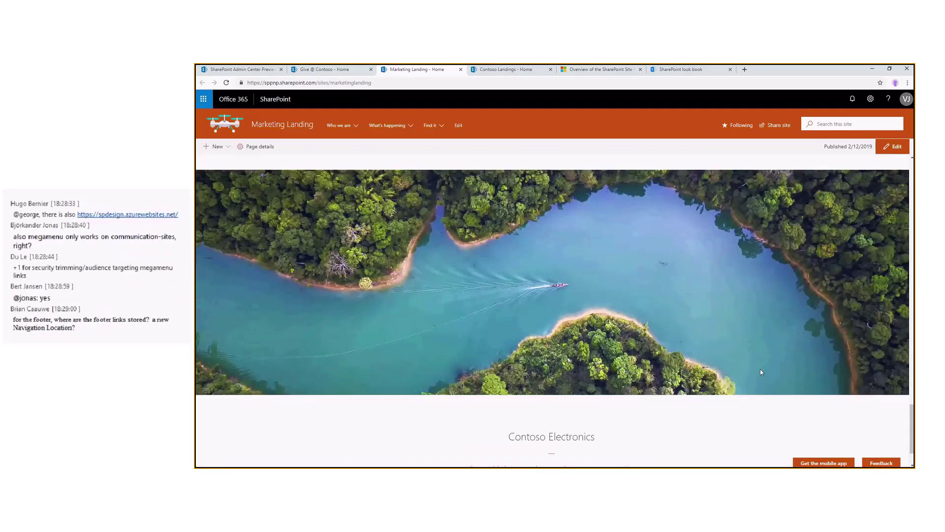
{"action": "scroll", "coordinate": [761, 372], "scroll_direction": "down", "scroll_amount": 1}
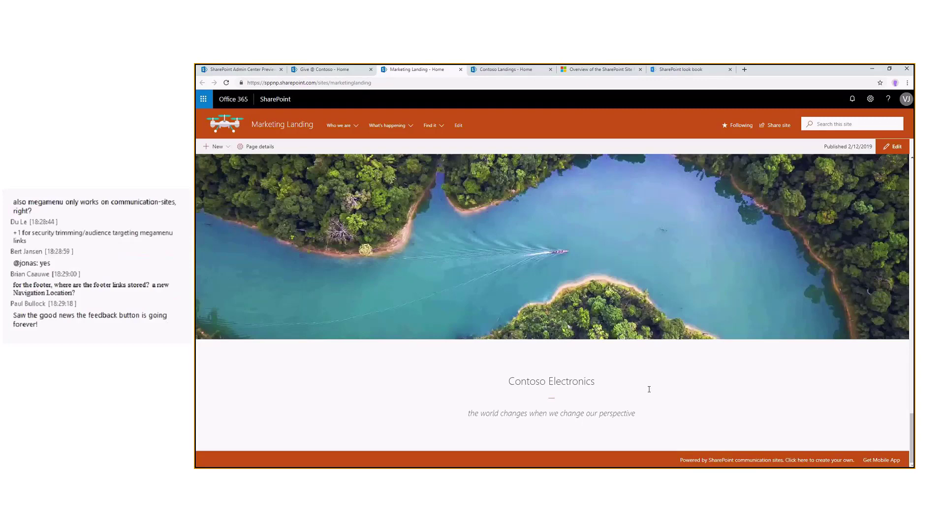
{"action": "left_click", "coordinate": [619, 73]}
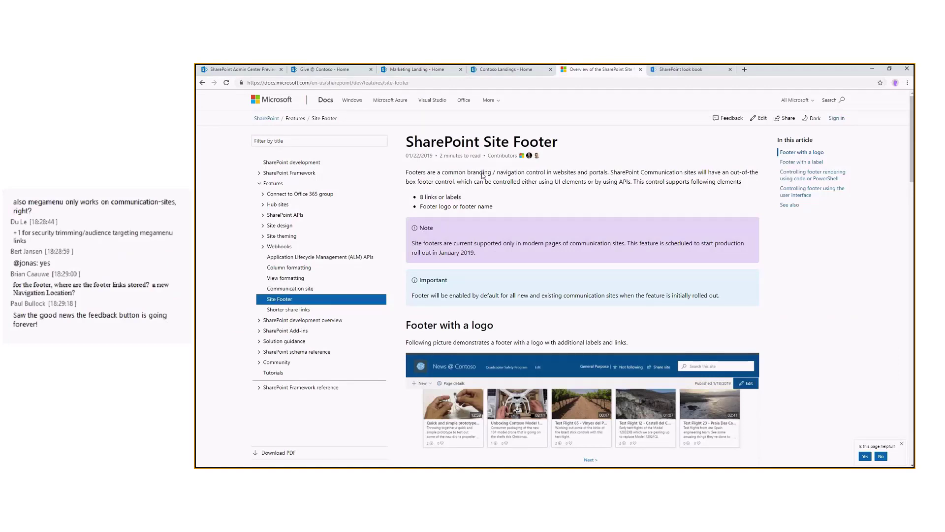
{"action": "scroll", "coordinate": [586, 189], "scroll_direction": "down", "scroll_amount": 2}
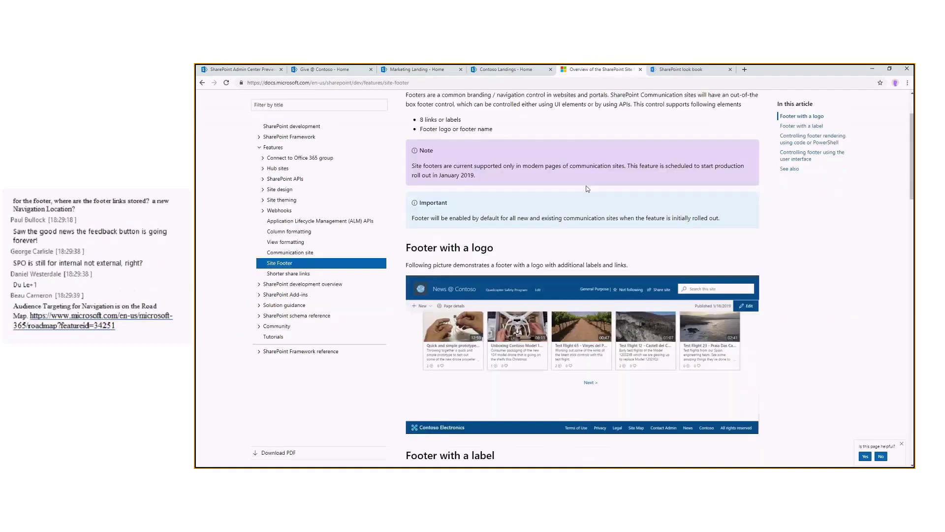
{"action": "scroll", "coordinate": [586, 188], "scroll_direction": "down", "scroll_amount": 7}
{"action": "scroll", "coordinate": [478, 314], "scroll_direction": "down", "scroll_amount": 2}
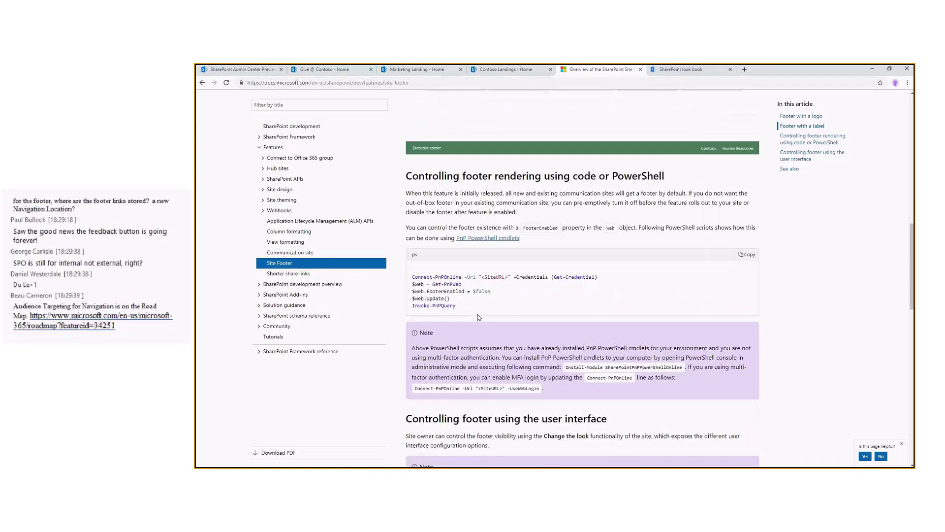
{"action": "left_click_drag", "start_coordinate": [444, 275], "coordinate": [456, 305]}
{"action": "left_click", "coordinate": [464, 309]}
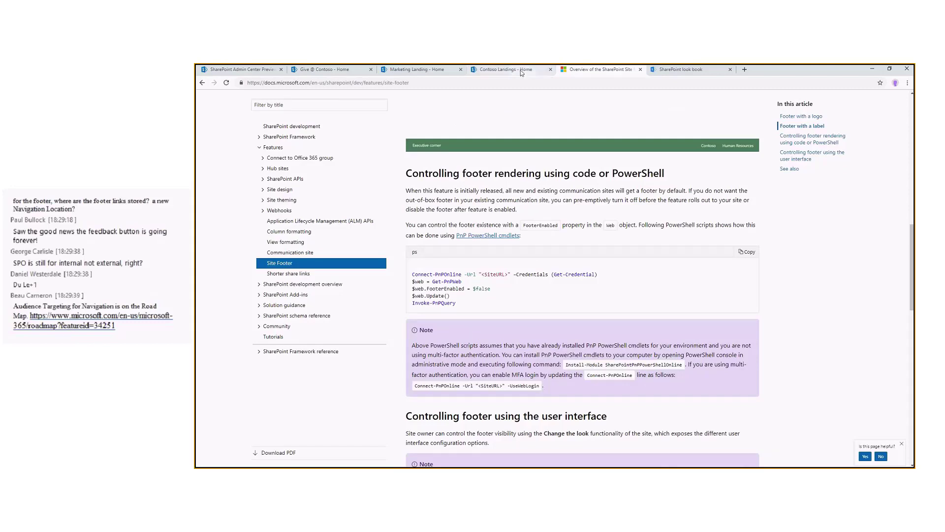
Turn footer visibility on in the Marketing Landing site's look settings and return to the main look options
{"action": "left_click", "coordinate": [415, 69]}
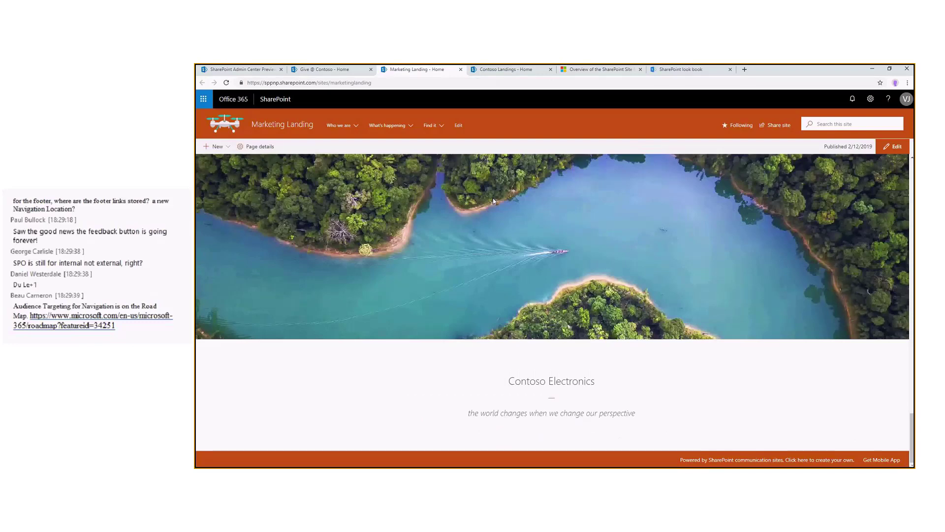
{"action": "left_click", "coordinate": [870, 98]}
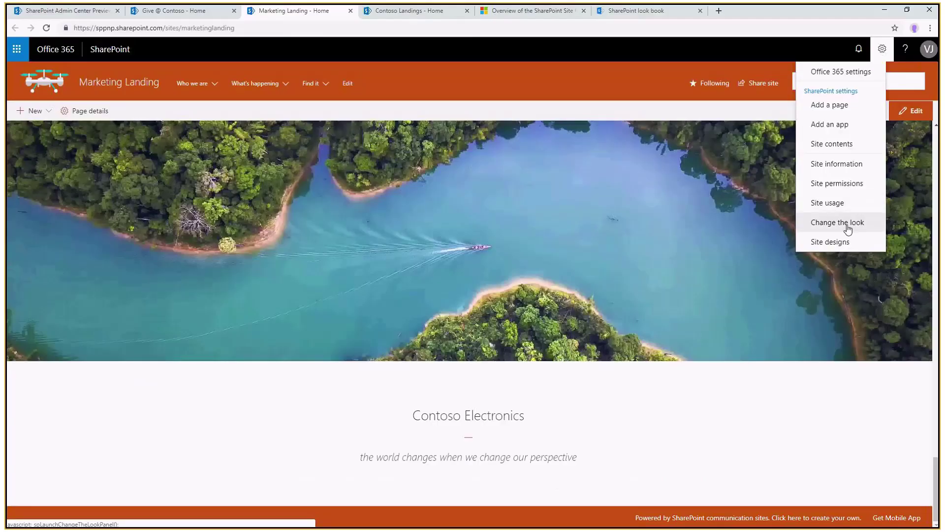
{"action": "left_click", "coordinate": [847, 224]}
{"action": "left_click", "coordinate": [832, 184]}
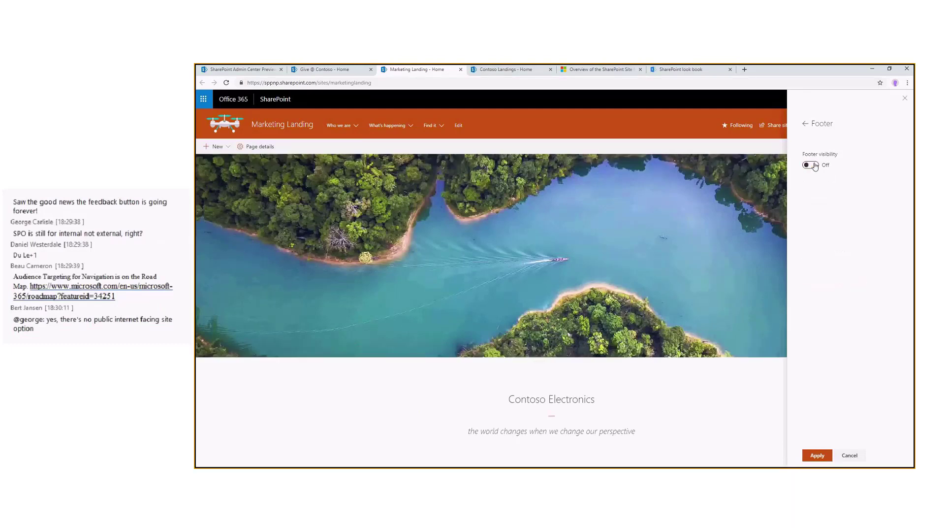
{"action": "left_click", "coordinate": [823, 452]}
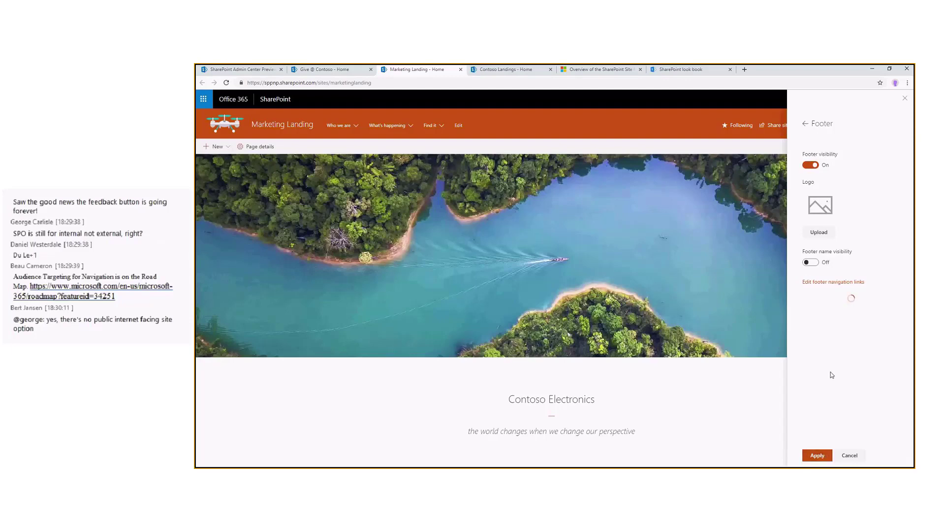
{"action": "left_click", "coordinate": [805, 124]}
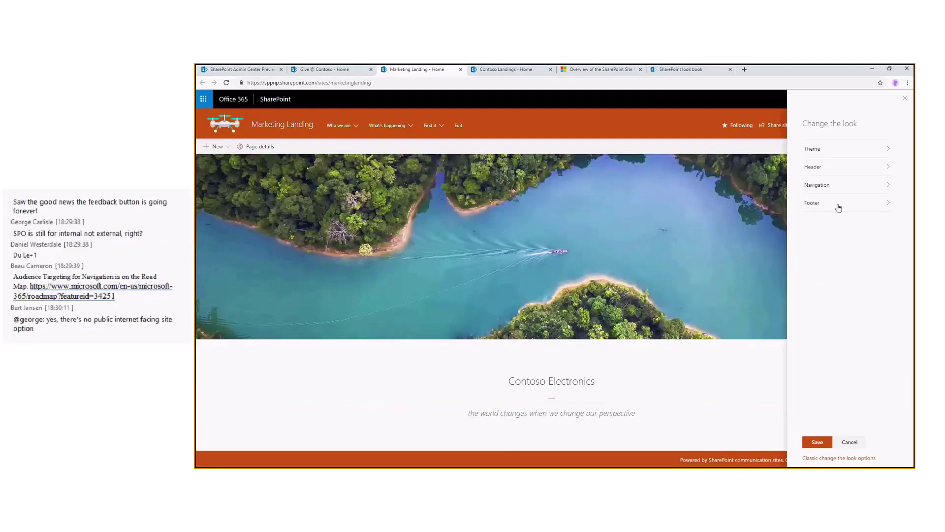
Upload contoso_logo_twitter.png as the footer logo and display the footer name "Contoso Rocks!"
{"action": "left_click", "coordinate": [839, 207]}
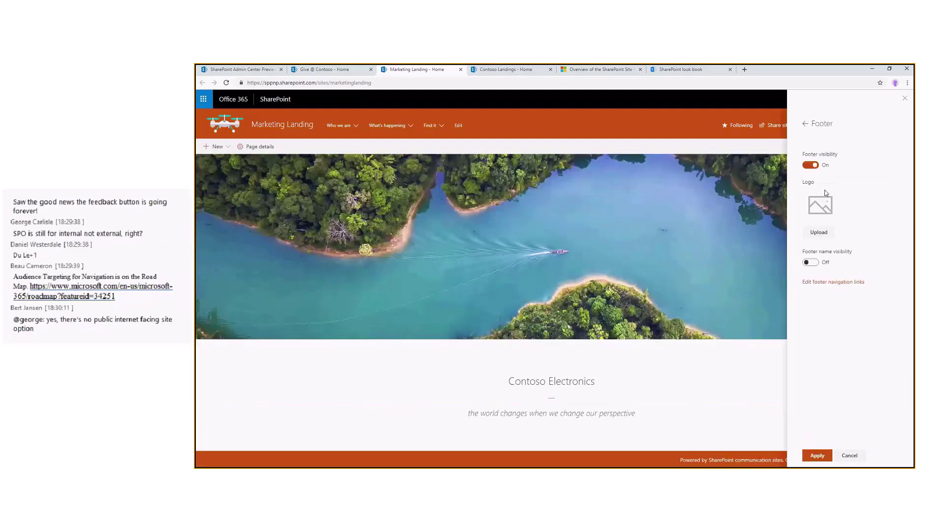
{"action": "left_click", "coordinate": [819, 233]}
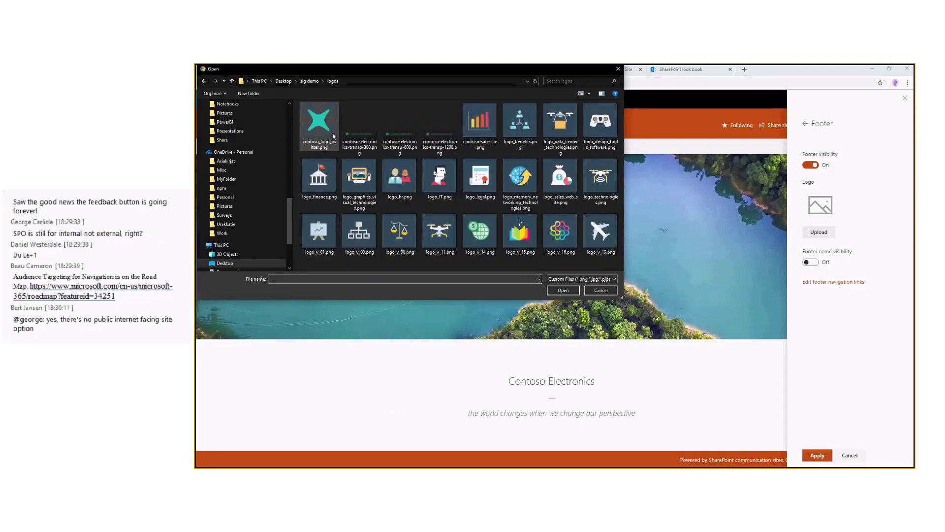
{"action": "double_click", "coordinate": [333, 136]}
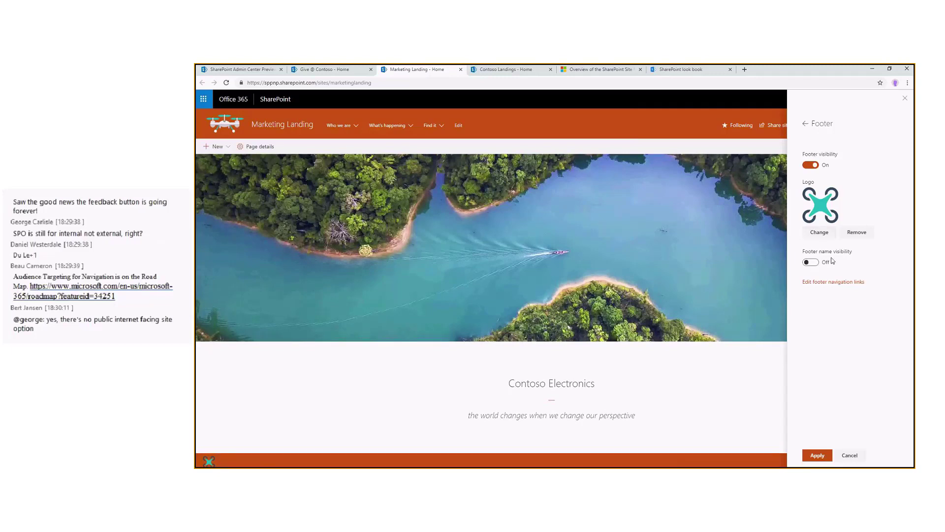
{"action": "left_click", "coordinate": [811, 262]}
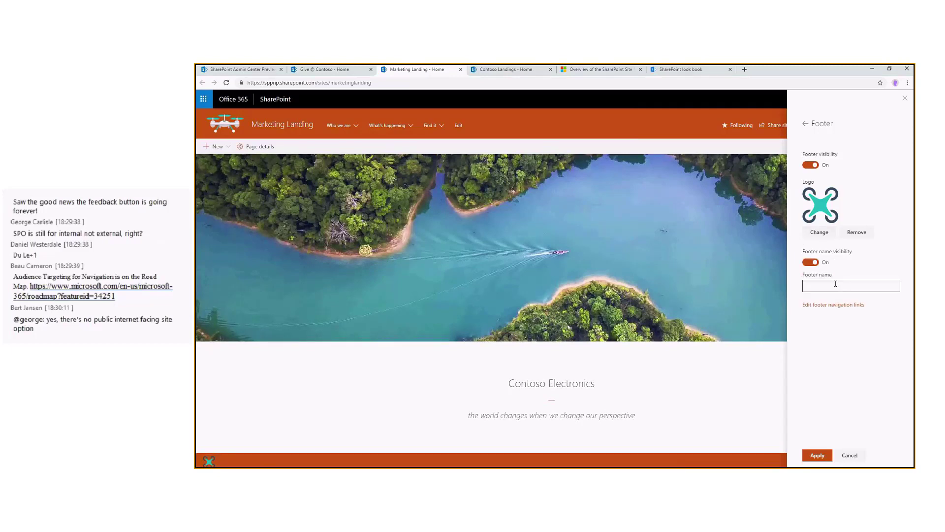
{"action": "left_click", "coordinate": [836, 284]}
{"action": "type", "text": "Contoso R"}
{"action": "type", "text": "ocks!"}
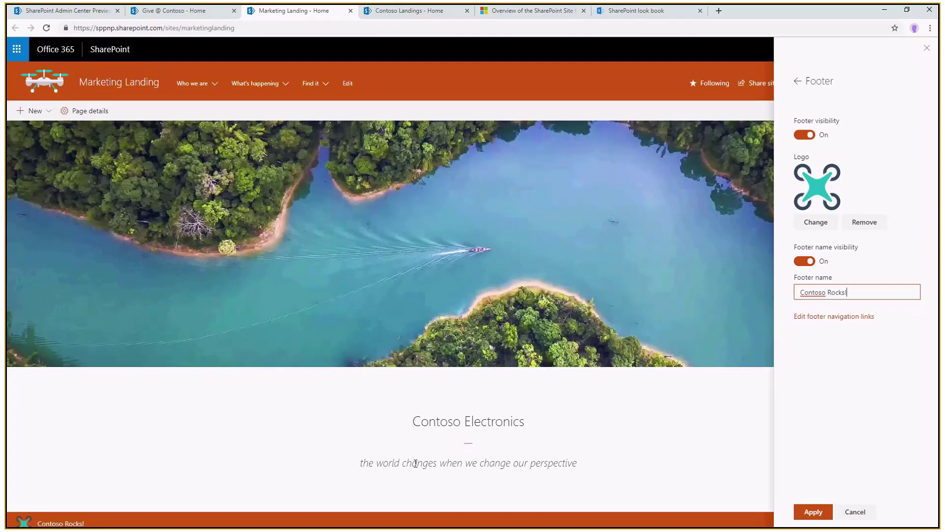
{"action": "left_click", "coordinate": [843, 318]}
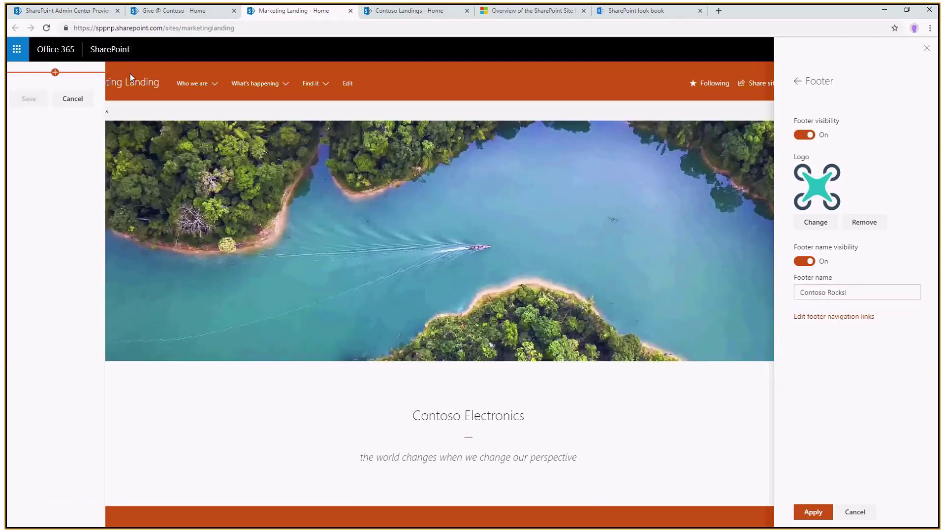
{"action": "left_click", "coordinate": [56, 73]}
{"action": "left_click", "coordinate": [153, 124]}
{"action": "type", "text": "aka.ms/"}
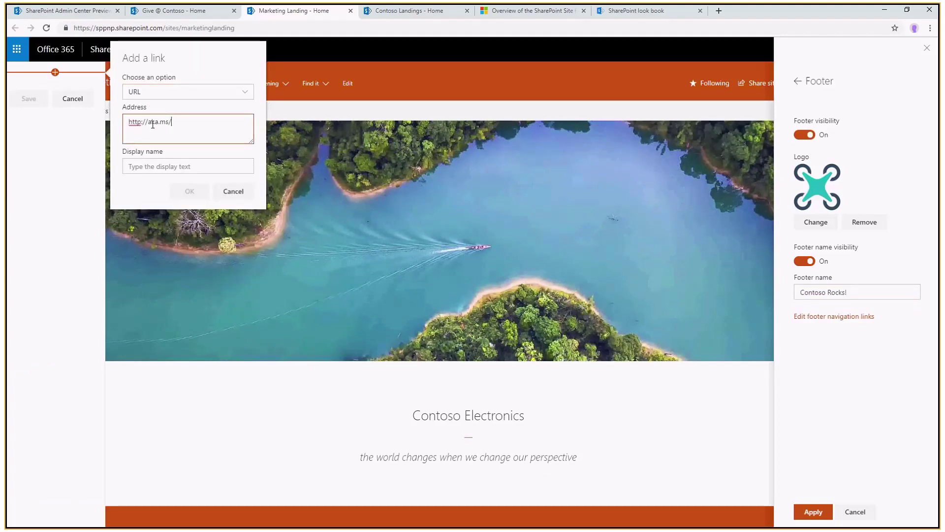
{"action": "type", "text": "sppnp"}
{"action": "key", "text": "Tab"}
{"action": "type", "text": "SharePoint PNp"}
{"action": "key", "text": "BackSpace"}
{"action": "key", "text": "BackSpace"}
{"action": "type", "text": "nP"}
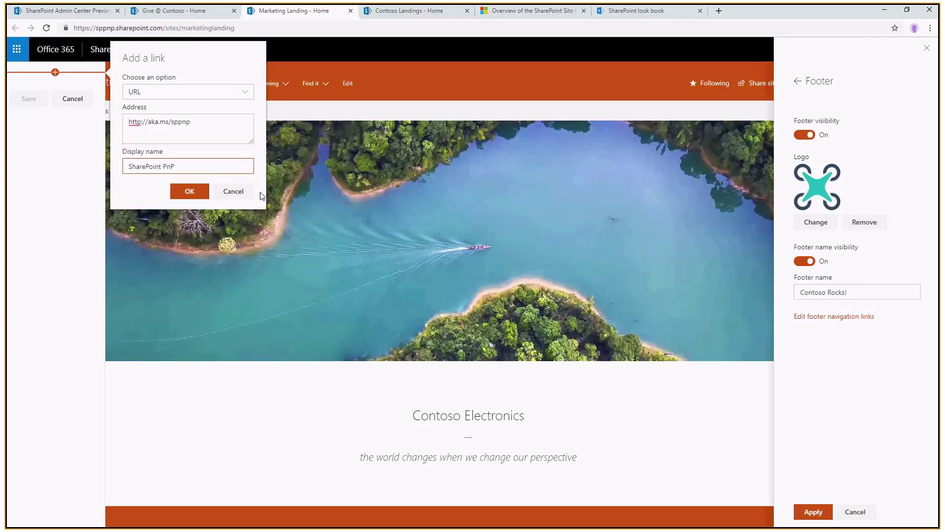
{"action": "left_click", "coordinate": [190, 191]}
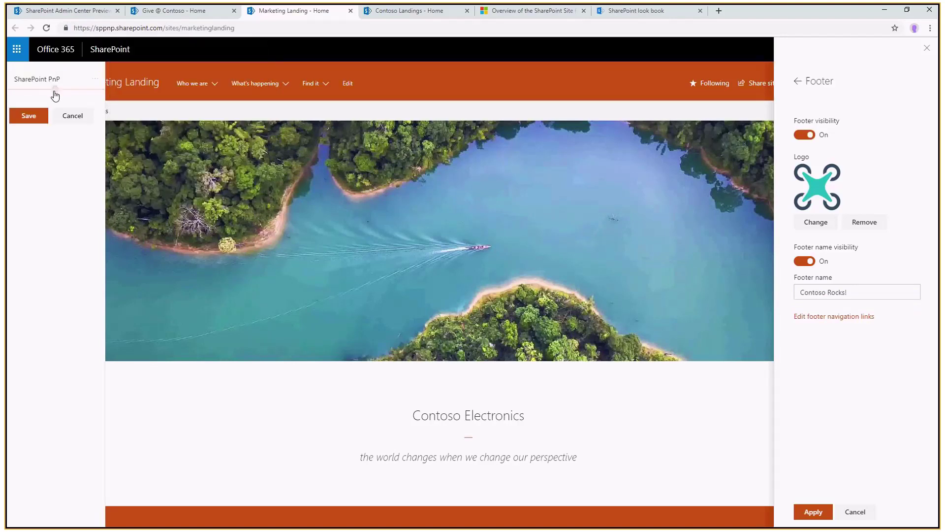
{"action": "left_click", "coordinate": [55, 90]}
{"action": "left_click", "coordinate": [169, 121]}
{"action": "type", "text": "a"}
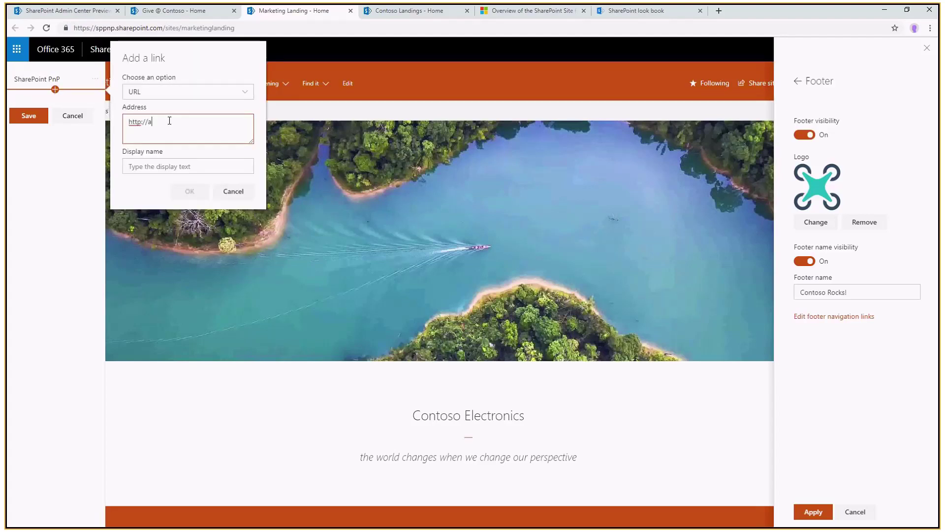
{"action": "type", "text": "ka.ms/sppnp"}
{"action": "key", "text": "Tab"}
{"action": "type", "text": "Support"}
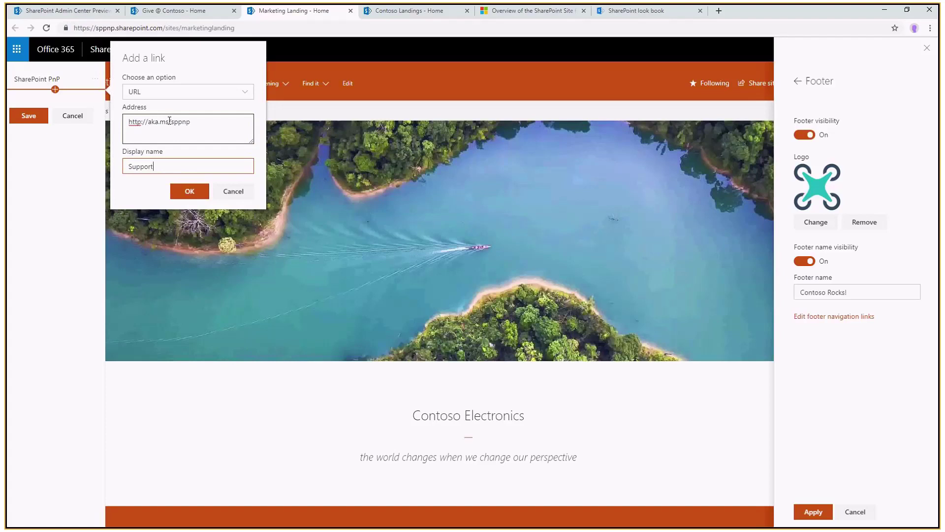
{"action": "left_click", "coordinate": [189, 191]}
{"action": "left_click", "coordinate": [84, 131]}
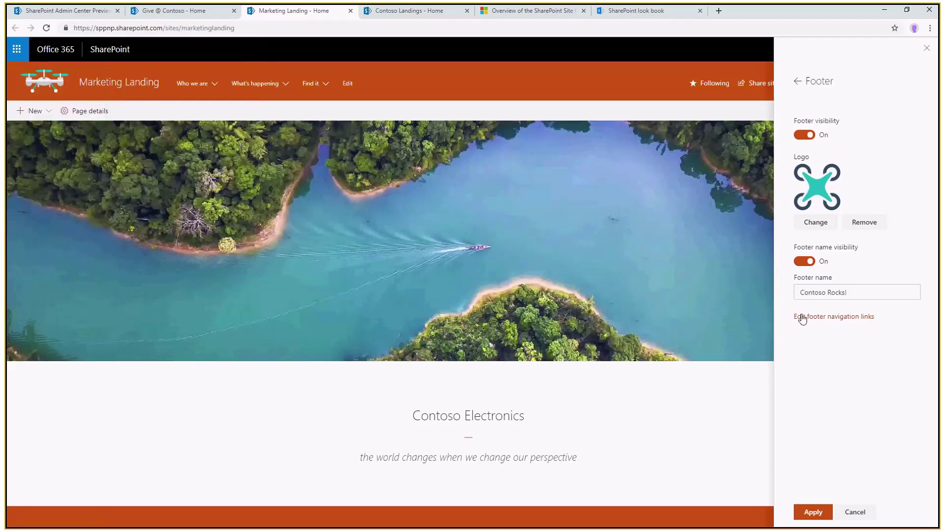
{"action": "left_click", "coordinate": [803, 318]}
{"action": "left_click", "coordinate": [56, 108]}
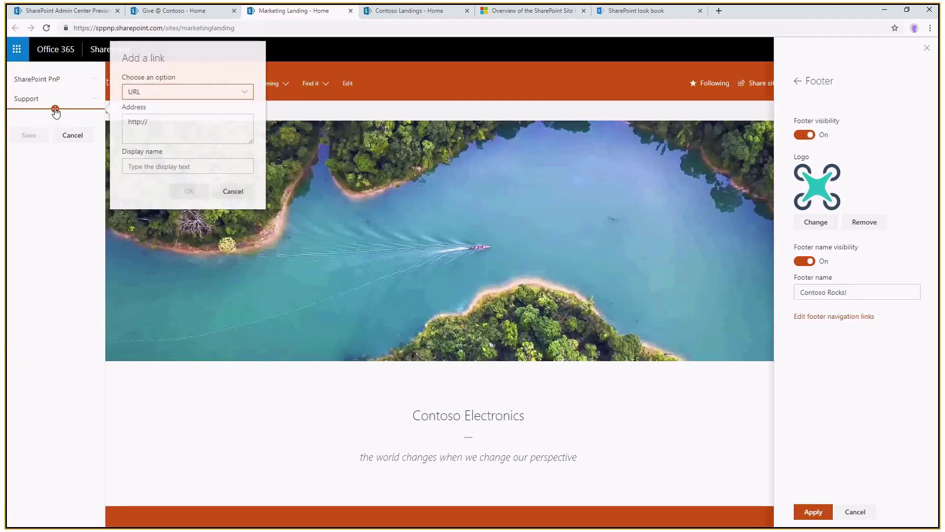
{"action": "left_click", "coordinate": [182, 123]}
{"action": "type", "text": "a"}
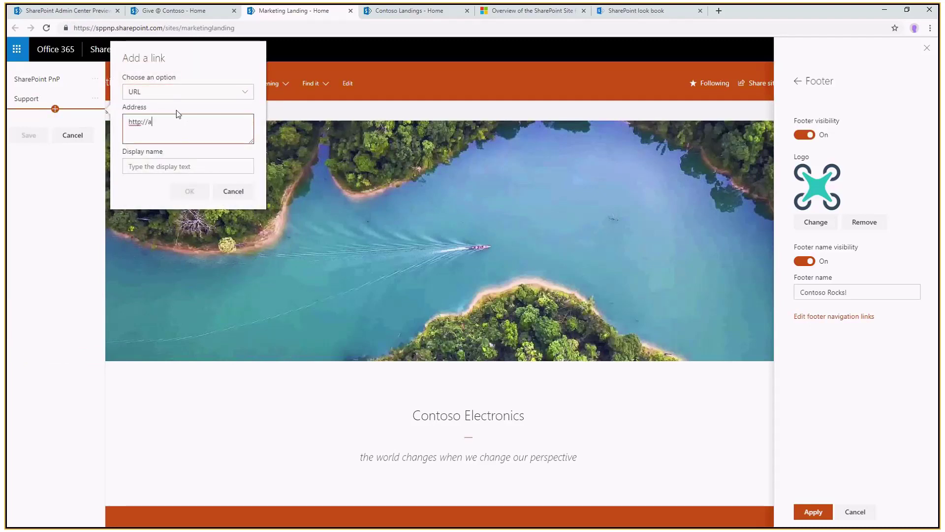
{"action": "type", "text": "ka.ms/sppnp"}
{"action": "key", "text": "Tab"}
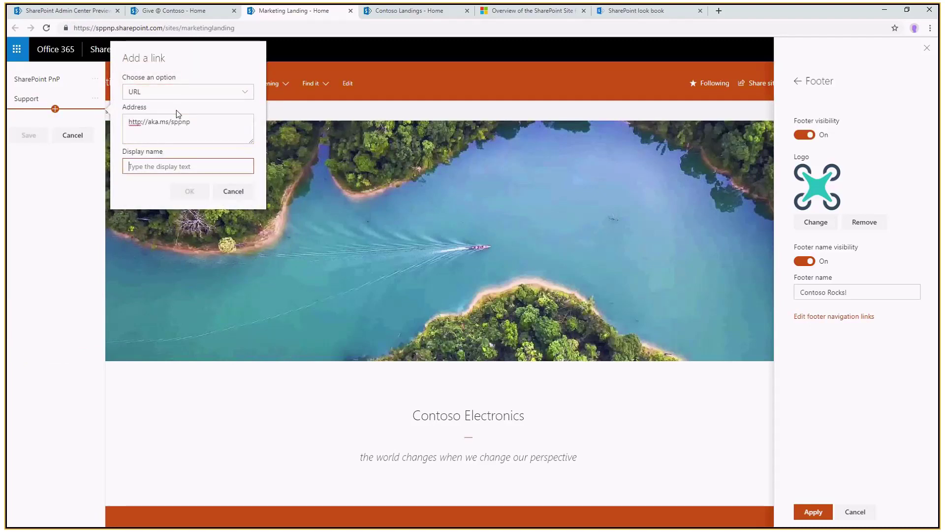
{"action": "type", "text": "Tools"}
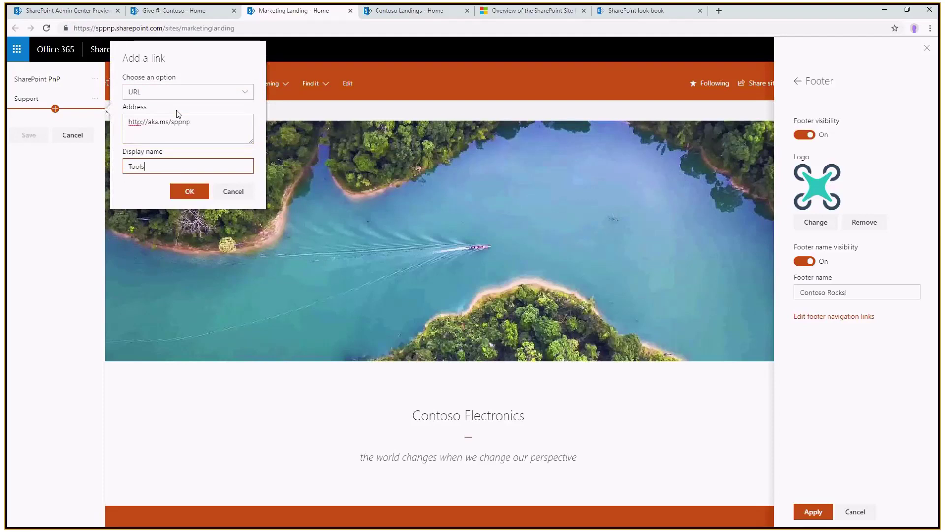
{"action": "left_click", "coordinate": [192, 191]}
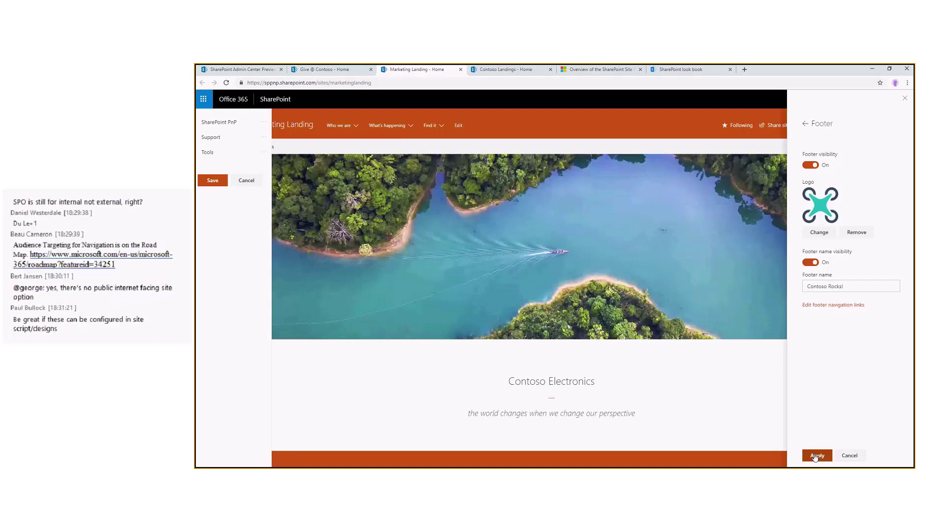
Save the footer navigation links and apply the footer settings to the site, closing the look settings
{"action": "left_click", "coordinate": [816, 456]}
{"action": "left_click", "coordinate": [218, 181]}
{"action": "left_click", "coordinate": [816, 455]}
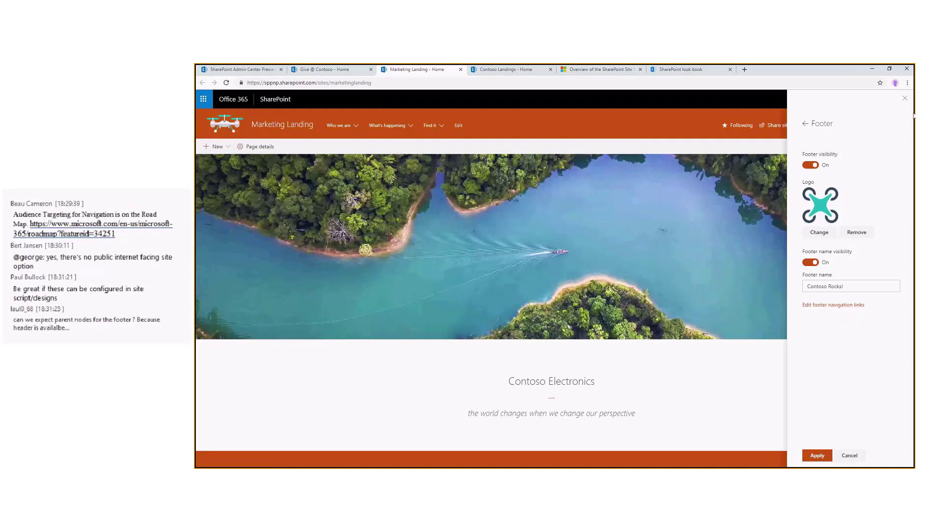
{"action": "left_click", "coordinate": [905, 98]}
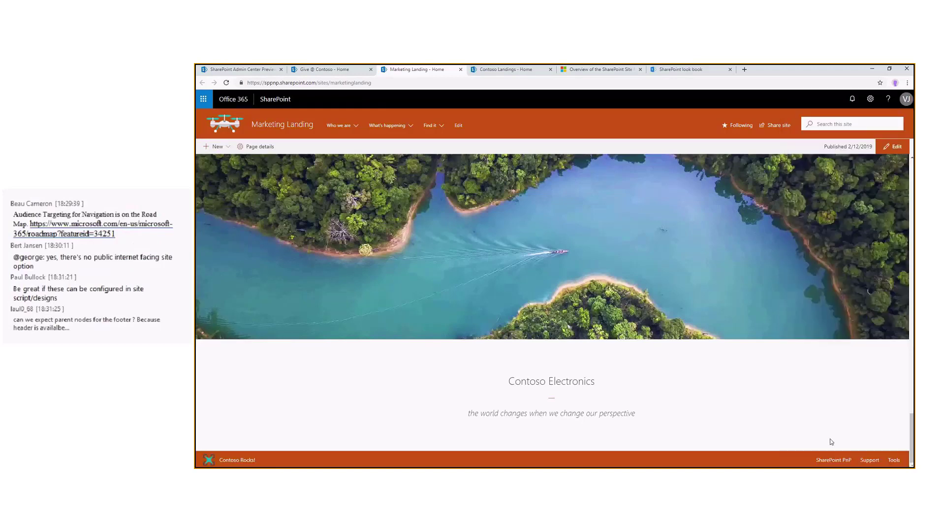
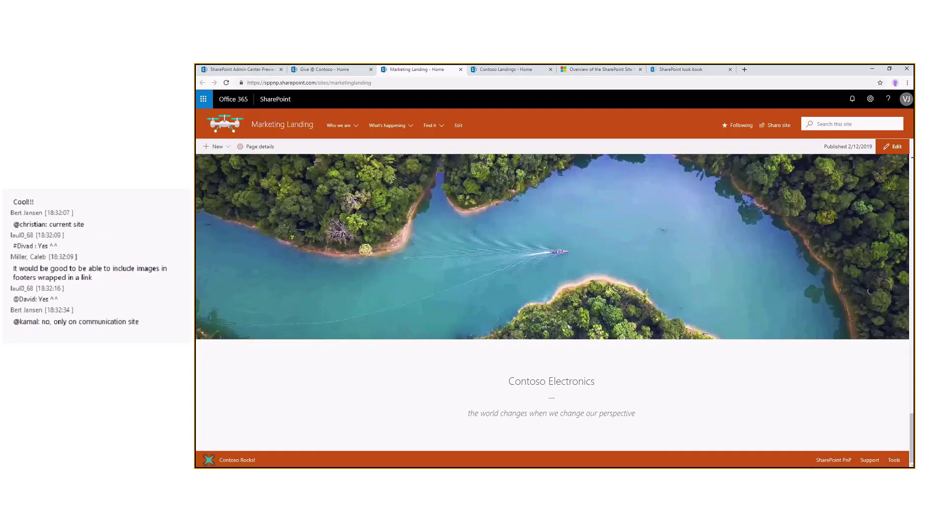
Look over the Marketing Landing page from the footer back up to the hero image
{"action": "scroll", "coordinate": [499, 442], "scroll_direction": "up", "scroll_amount": 1}
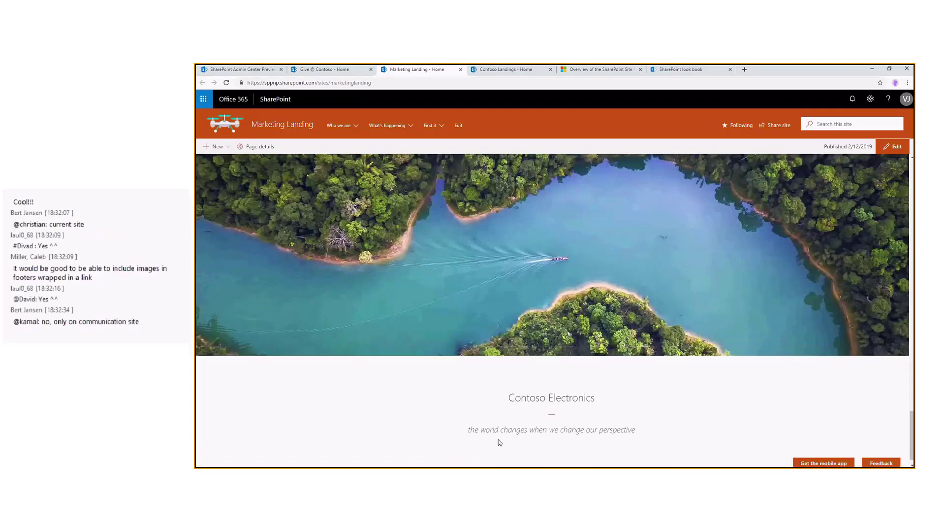
{"action": "scroll", "coordinate": [611, 341], "scroll_direction": "up", "scroll_amount": 4}
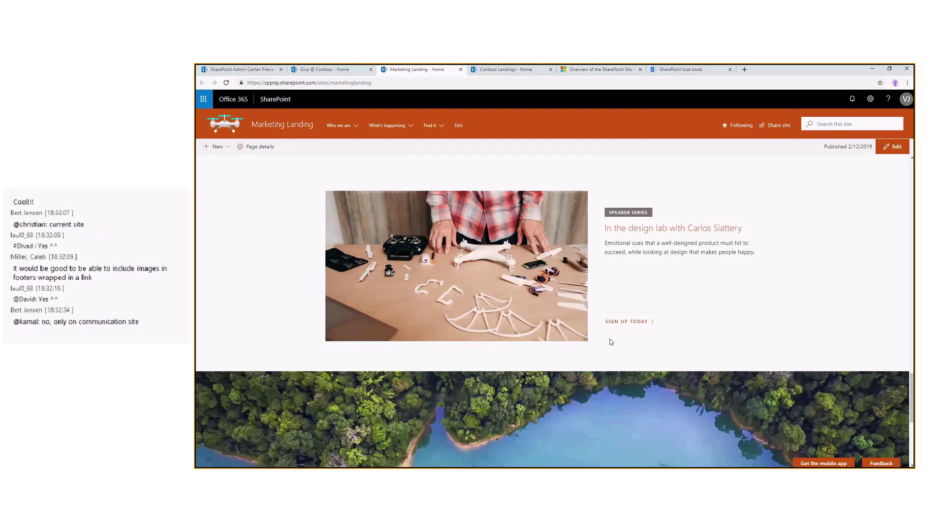
{"action": "scroll", "coordinate": [611, 341], "scroll_direction": "up", "scroll_amount": 4}
{"action": "scroll", "coordinate": [611, 341], "scroll_direction": "up", "scroll_amount": 4}
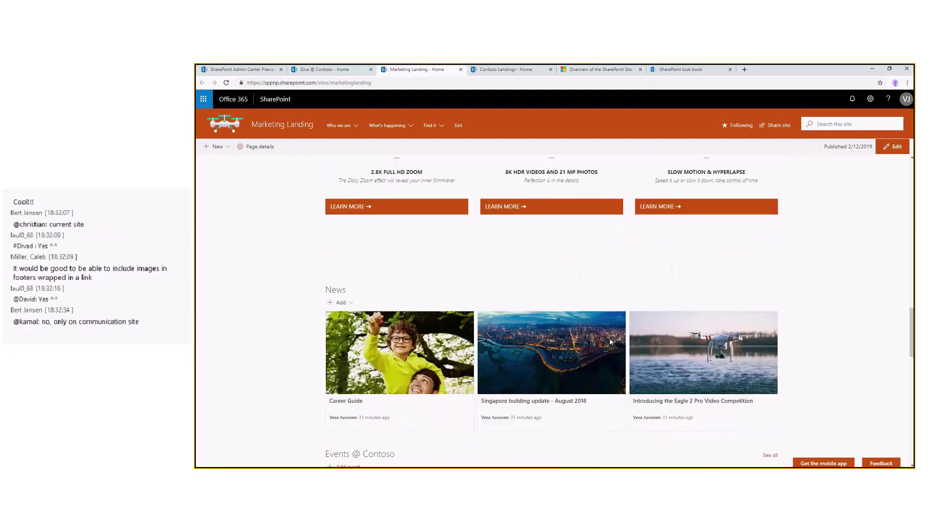
{"action": "scroll", "coordinate": [612, 341], "scroll_direction": "up", "scroll_amount": 5}
{"action": "scroll", "coordinate": [610, 341], "scroll_direction": "up", "scroll_amount": 8}
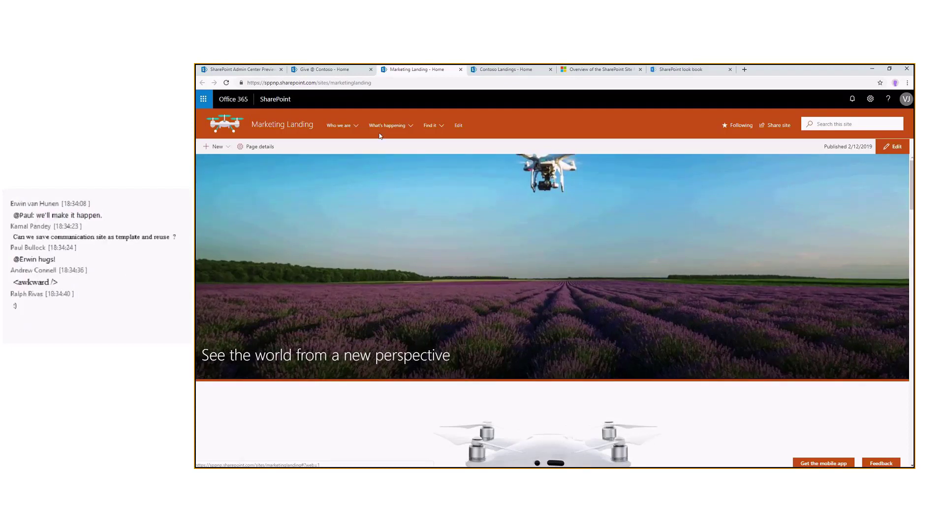
Open the "Who we are" megamenu to view its link groups and close it again
{"action": "left_click", "coordinate": [352, 129]}
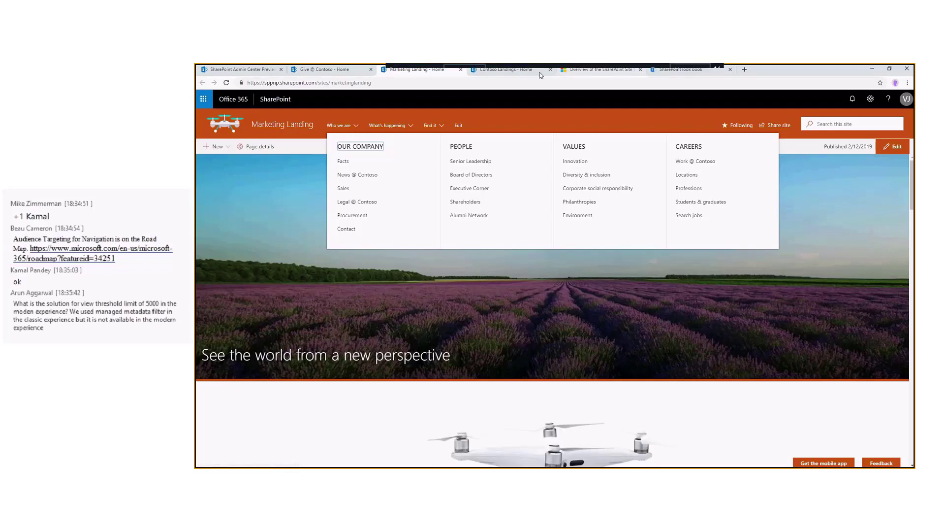
{"action": "left_click", "coordinate": [596, 125]}
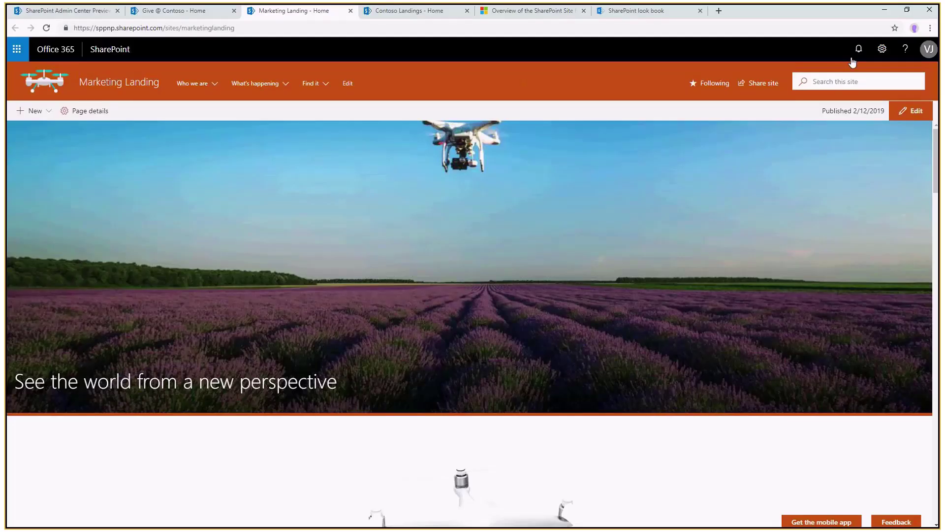
Add a new page to the Marketing Landing site and upload extra8.jpg as its title area background image
{"action": "left_click", "coordinate": [882, 49]}
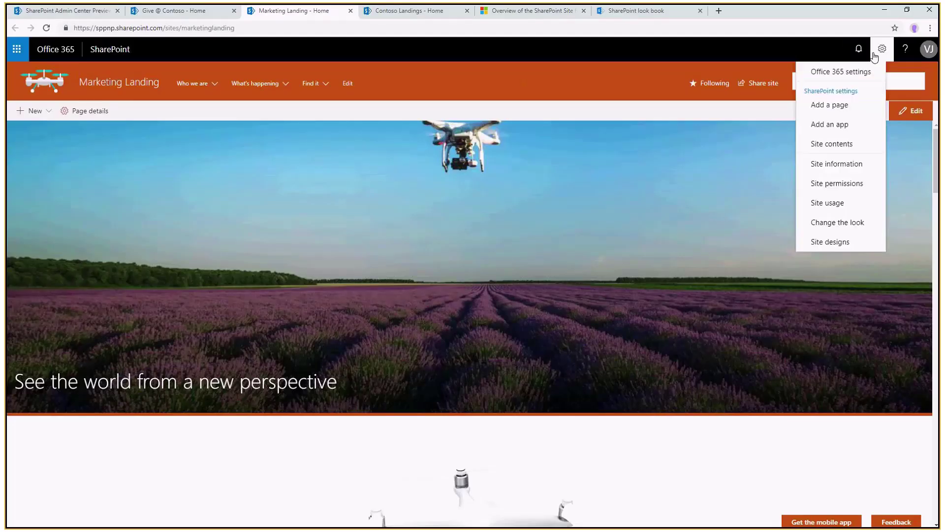
{"action": "left_click", "coordinate": [861, 113]}
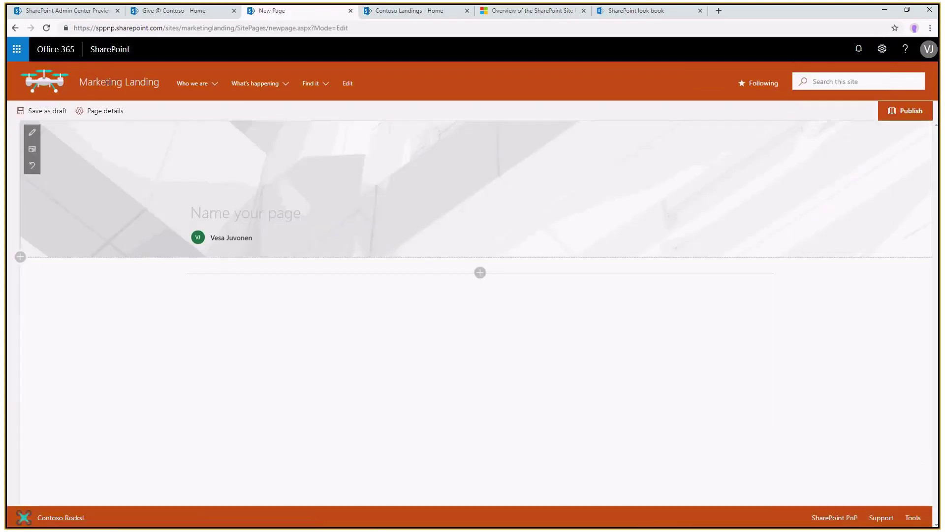
{"action": "left_click", "coordinate": [32, 149]}
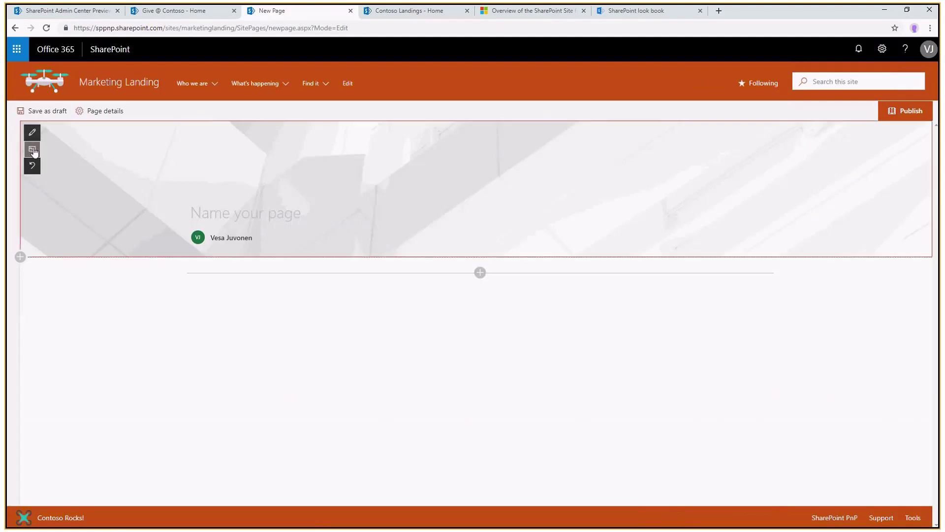
{"action": "left_click", "coordinate": [122, 196]}
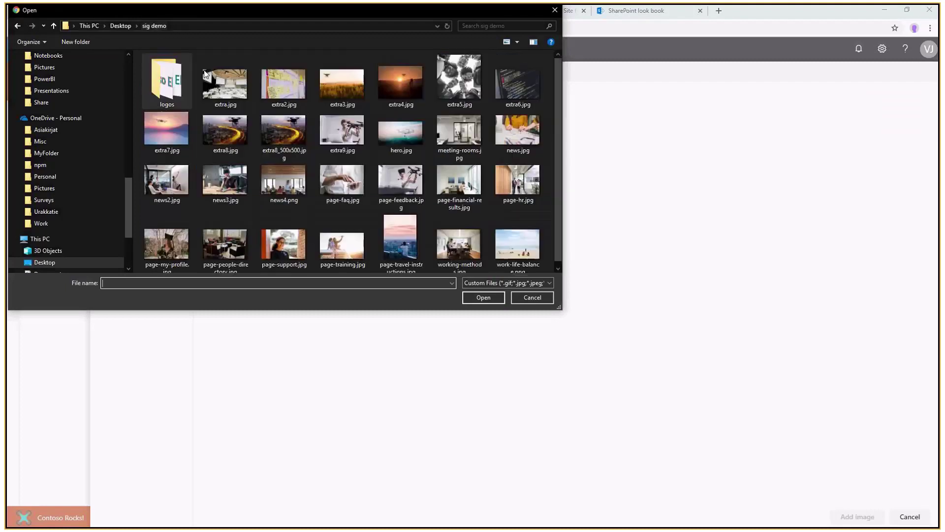
{"action": "double_click", "coordinate": [282, 123]}
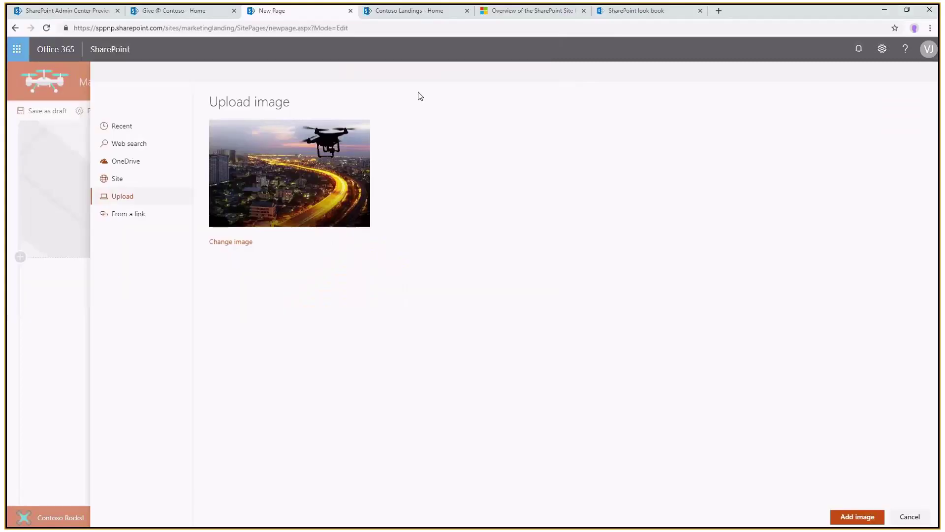
{"action": "left_click", "coordinate": [226, 243]}
{"action": "double_click", "coordinate": [235, 118]}
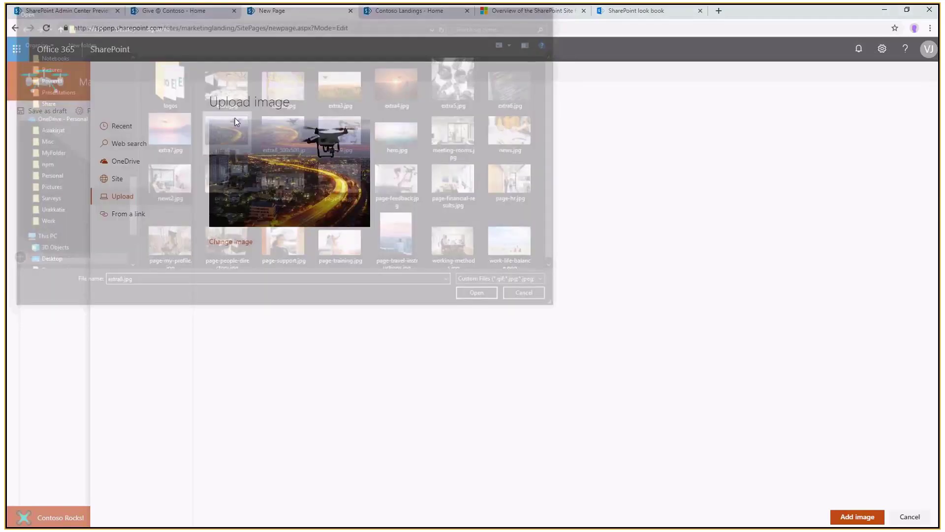
{"action": "left_click", "coordinate": [857, 517]}
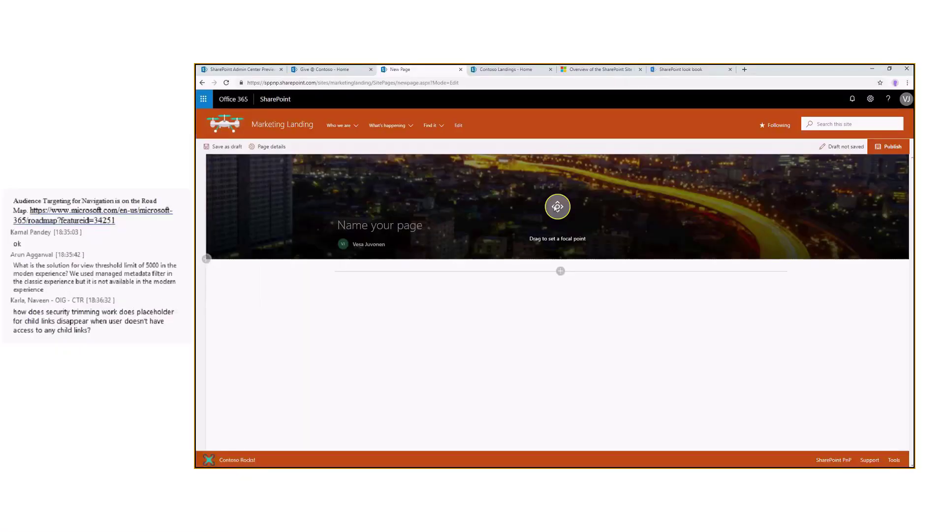
Move the title image's focal point up to the drone and switch the title area to the Plain layout
{"action": "left_click_drag", "start_coordinate": [557, 208], "coordinate": [567, 168]}
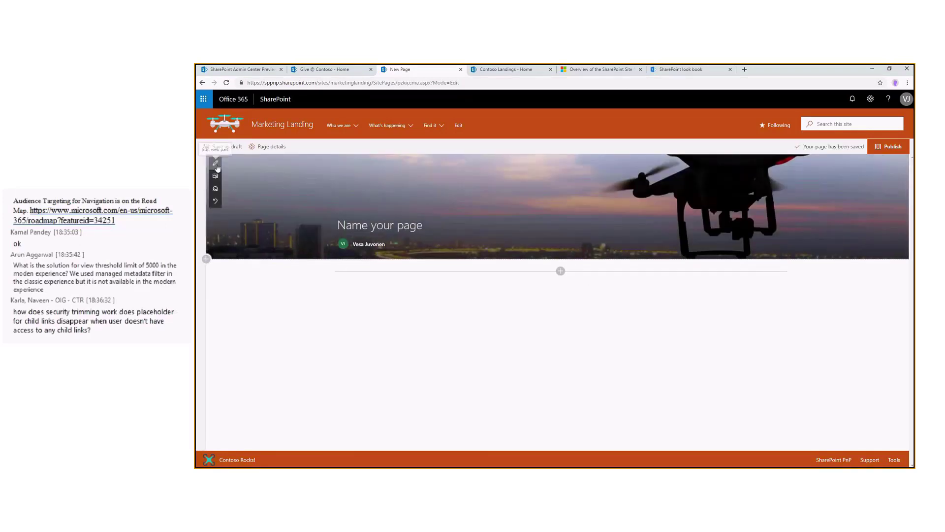
{"action": "left_click", "coordinate": [216, 165]}
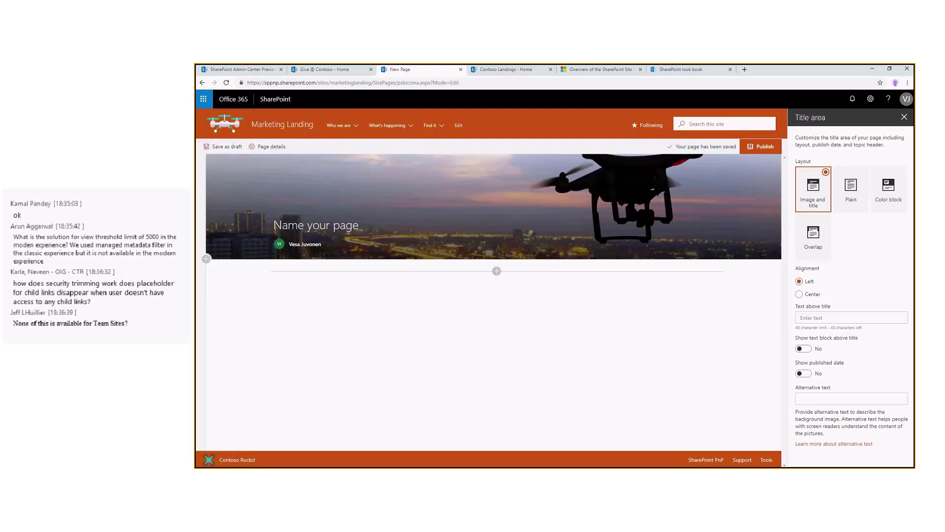
{"action": "left_click", "coordinate": [851, 189]}
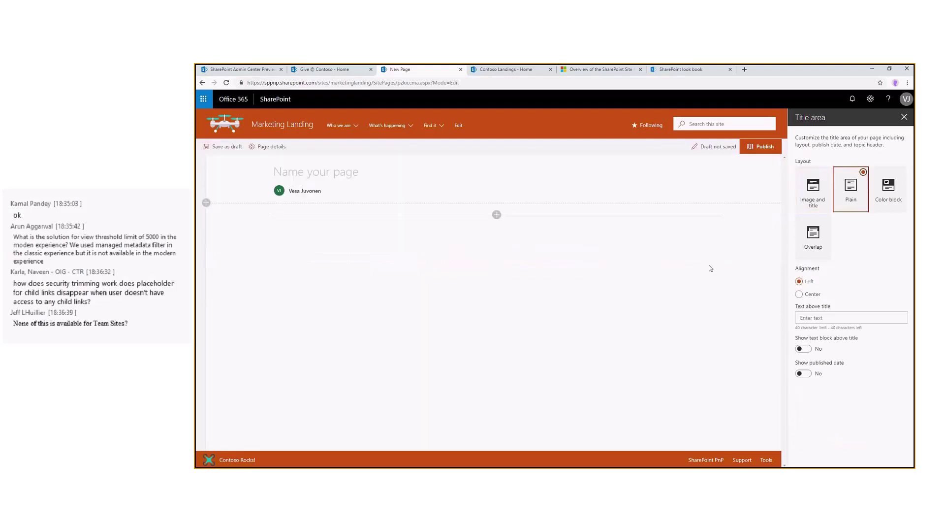
Name the page "Really important news article"
{"action": "left_click", "coordinate": [353, 175]}
{"action": "type", "text": "Custom page"}
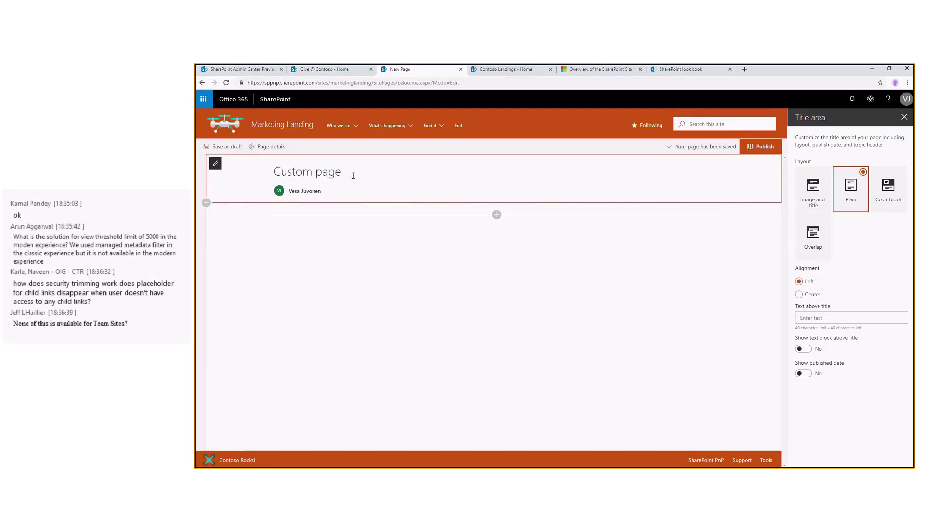
{"action": "key", "text": "ctrl+a"}
{"action": "type", "text": "Re"}
{"action": "type", "text": "ply in"}
{"action": "key", "text": "ctrl+a"}
{"action": "key", "text": "BackSpace"}
{"action": "type", "text": "Rwead"}
{"action": "key", "text": "BackSpace"}
{"action": "key", "text": "BackSpace"}
{"action": "key", "text": "BackSpace"}
{"action": "key", "text": "BackSpace"}
{"action": "type", "text": "eally i"}
{"action": "type", "text": "mportant news "}
{"action": "type", "text": "artcil"}
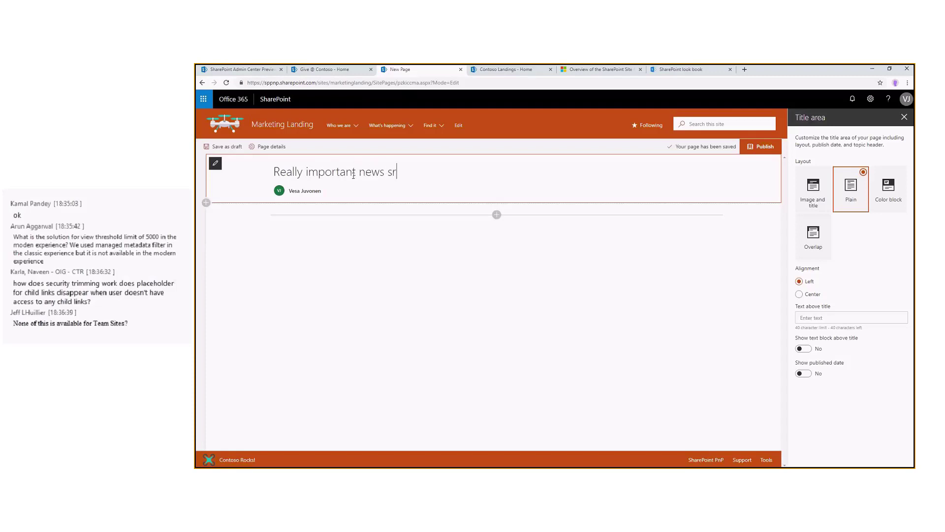
{"action": "key", "text": "BackSpace"}
{"action": "key", "text": "BackSpace"}
{"action": "key", "text": "BackSpace"}
{"action": "type", "text": "icle"}
{"action": "left_click", "coordinate": [385, 222]}
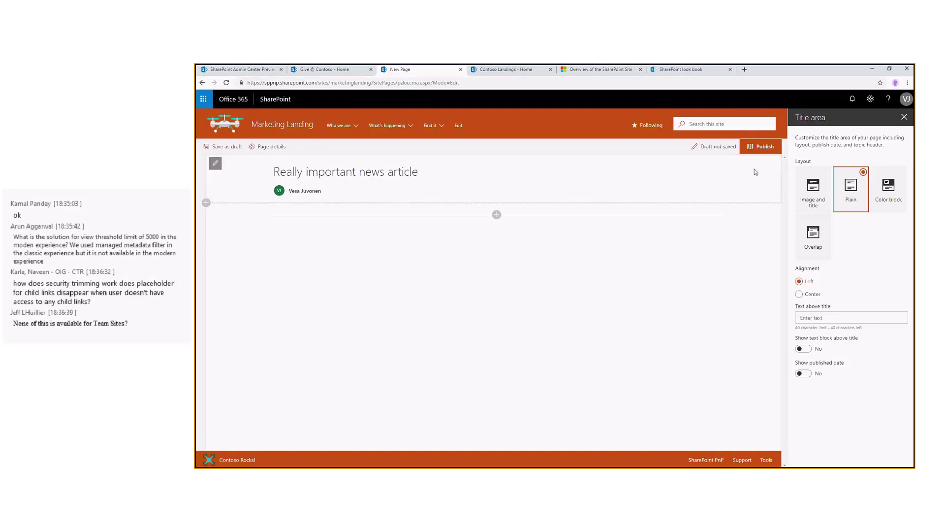
Switch the title area to the Color block layout and set the text above the title to "PnP Demo Page"
{"action": "left_click", "coordinate": [804, 184]}
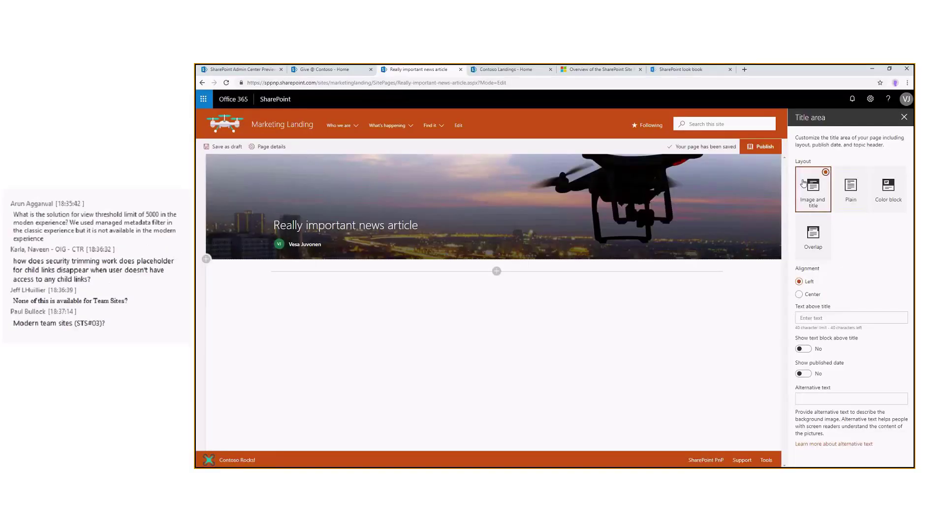
{"action": "left_click", "coordinate": [888, 188]}
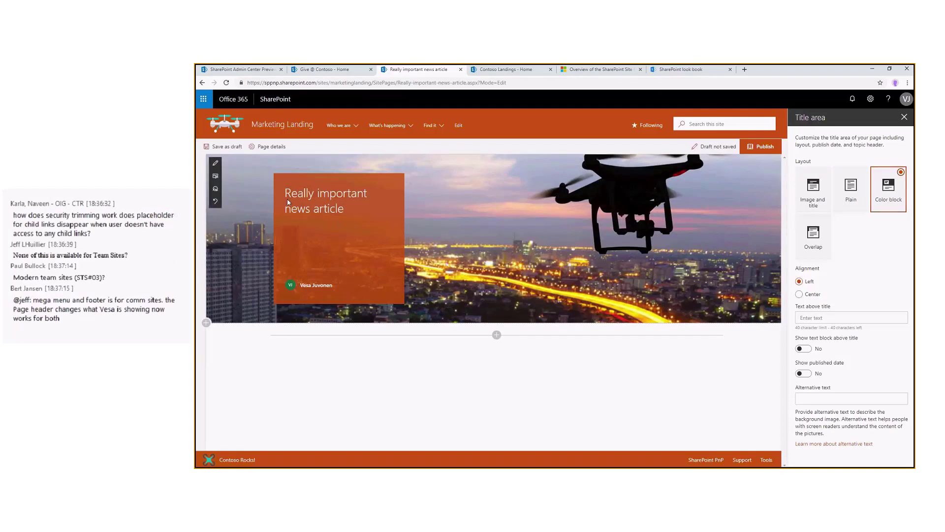
{"action": "left_click", "coordinate": [817, 316]}
{"action": "type", "text": "PnP"}
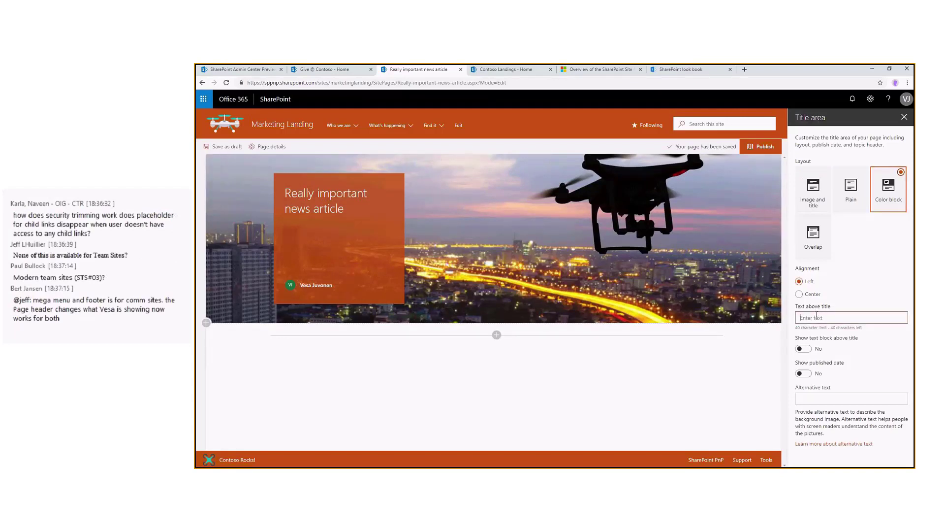
{"action": "type", "text": " Demo"}
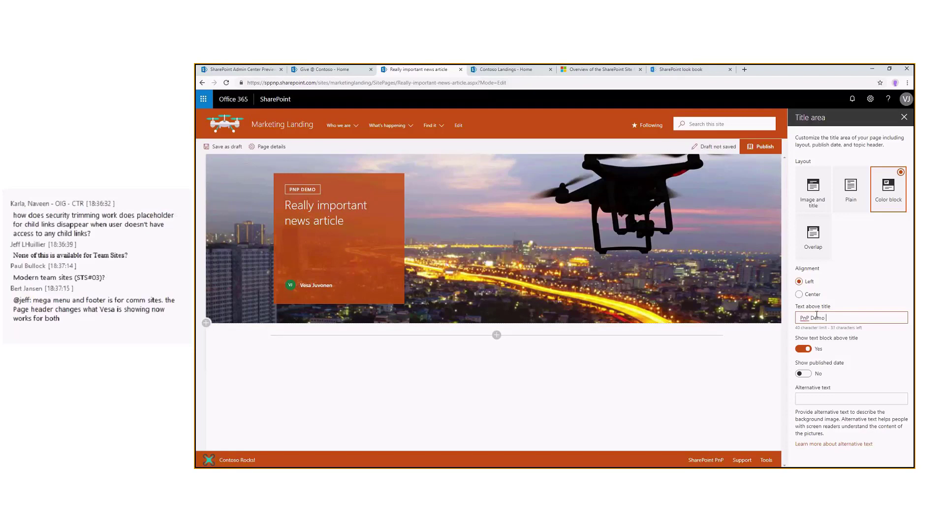
{"action": "type", "text": " Page"}
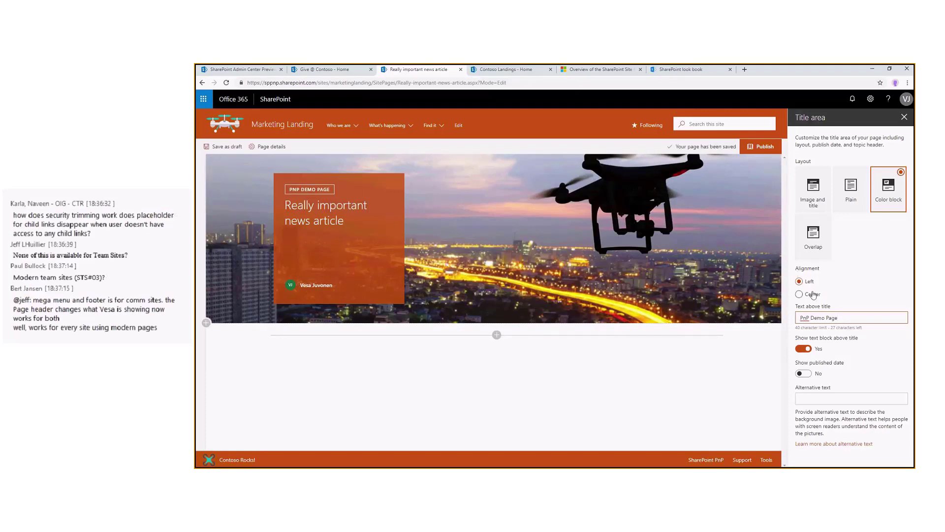
Try Center alignment for the title block, restore Left alignment, and show the published date
{"action": "left_click", "coordinate": [813, 295]}
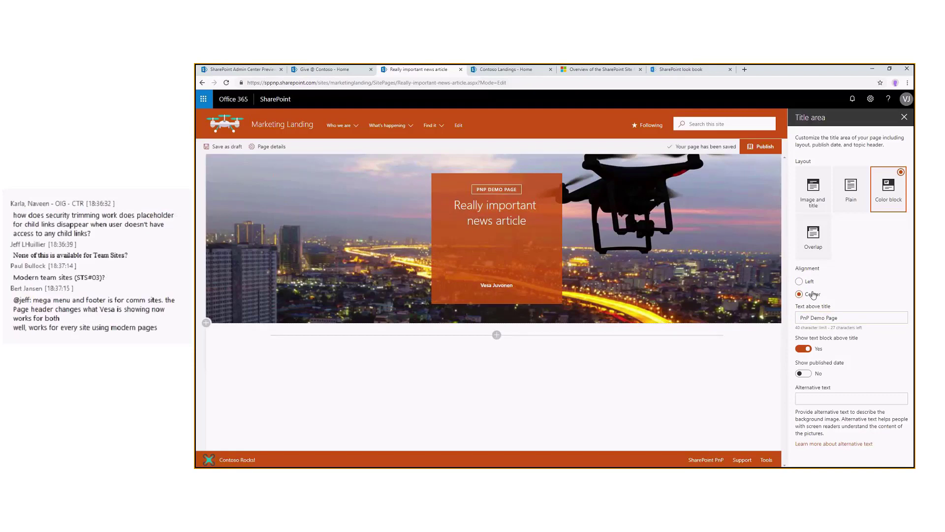
{"action": "left_click", "coordinate": [811, 282]}
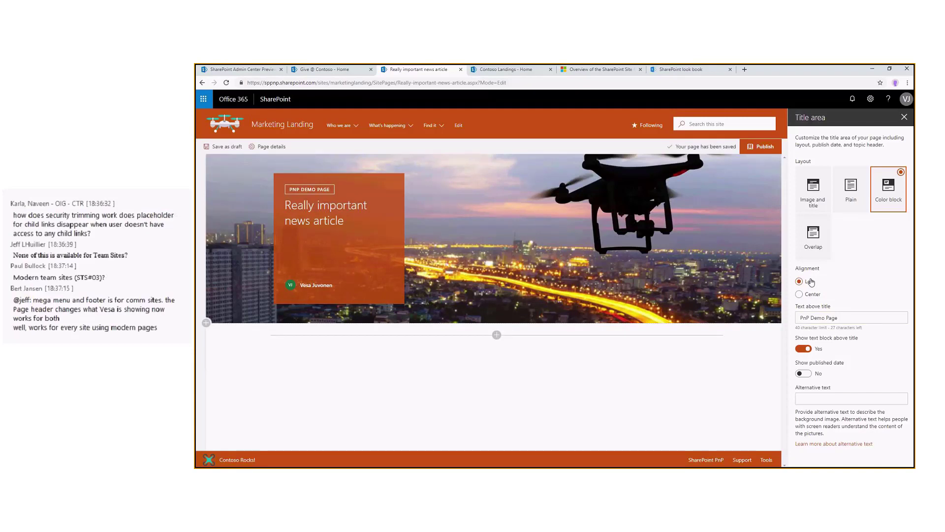
{"action": "left_click", "coordinate": [805, 374]}
{"action": "left_click", "coordinate": [818, 399]}
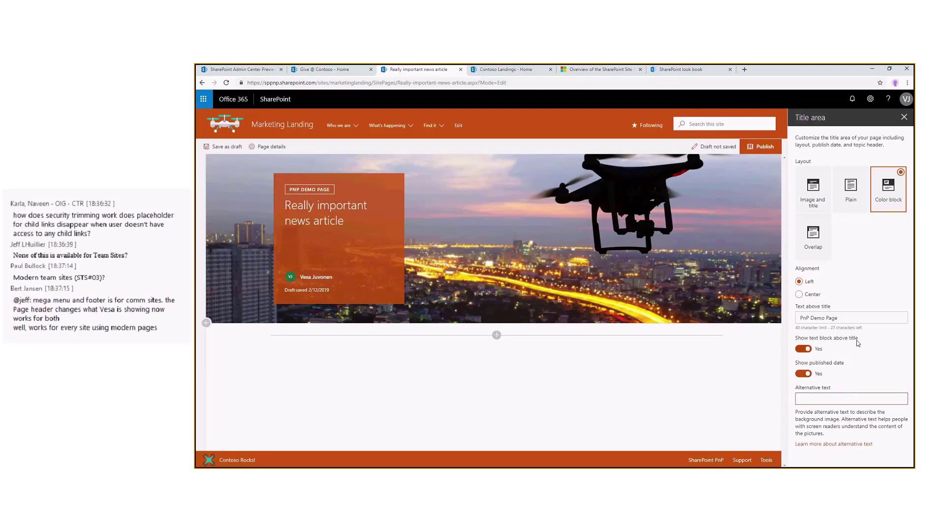
Preview the Overlap layout for the title area and return to the Color block layout
{"action": "left_click", "coordinate": [821, 253]}
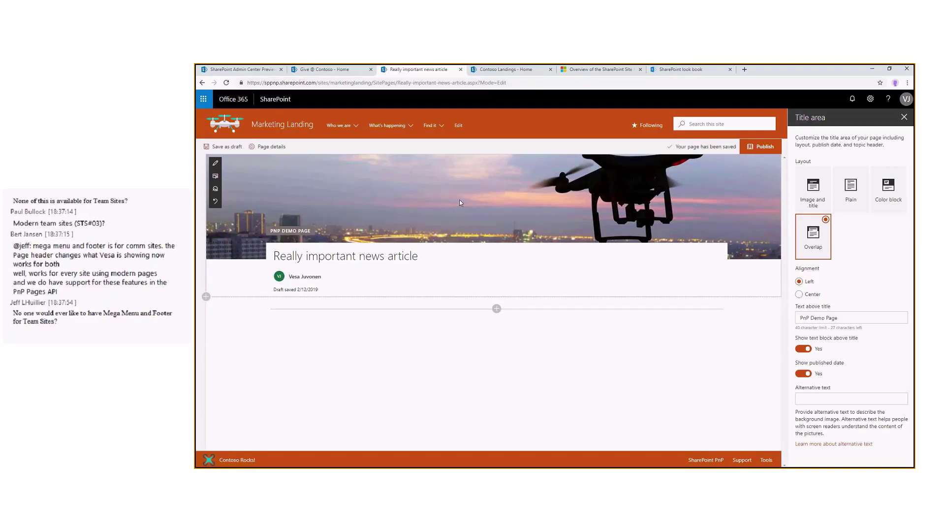
{"action": "left_click", "coordinate": [875, 196]}
{"action": "mouse_move", "coordinate": [239, 184]}
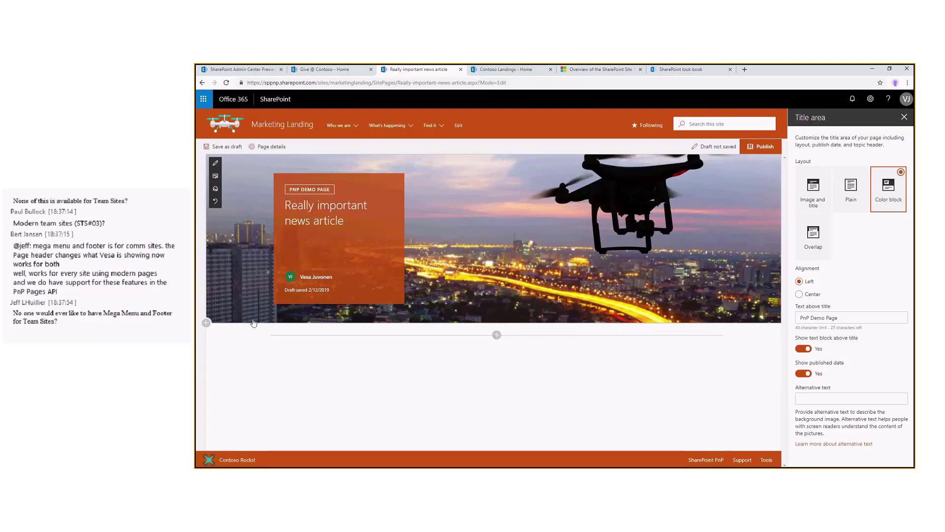
Add a Text web part below the title area and fill it with the Lorem ipsum placeholder paragraph
{"action": "left_click", "coordinate": [497, 335]}
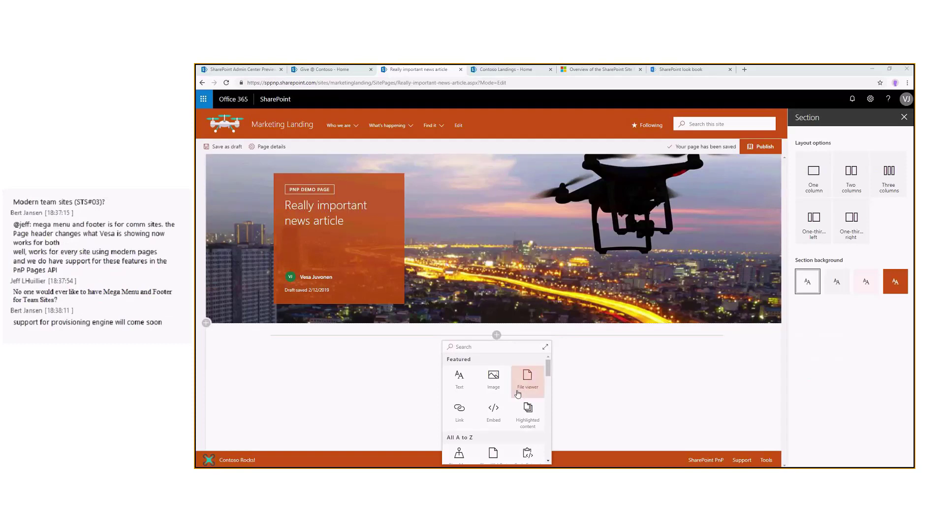
{"action": "left_click", "coordinate": [459, 379]}
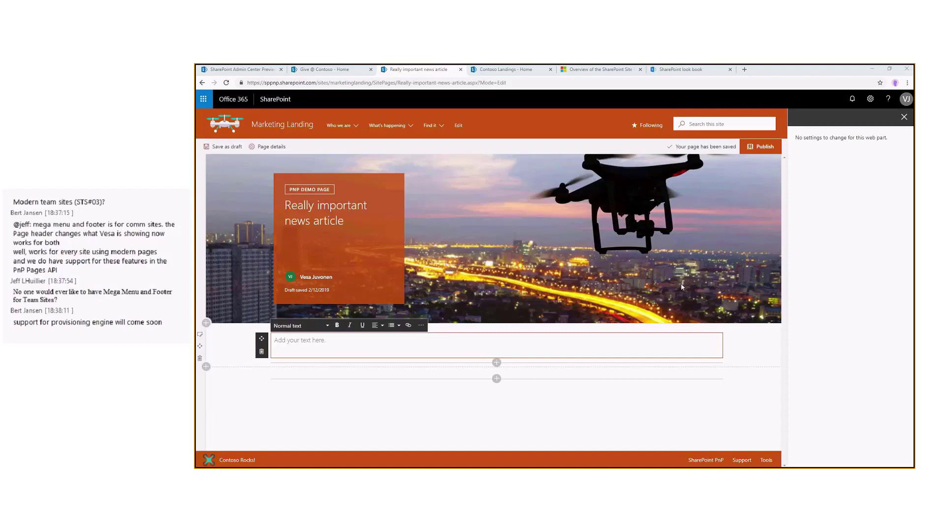
{"action": "mouse_move", "coordinate": [696, 270]}
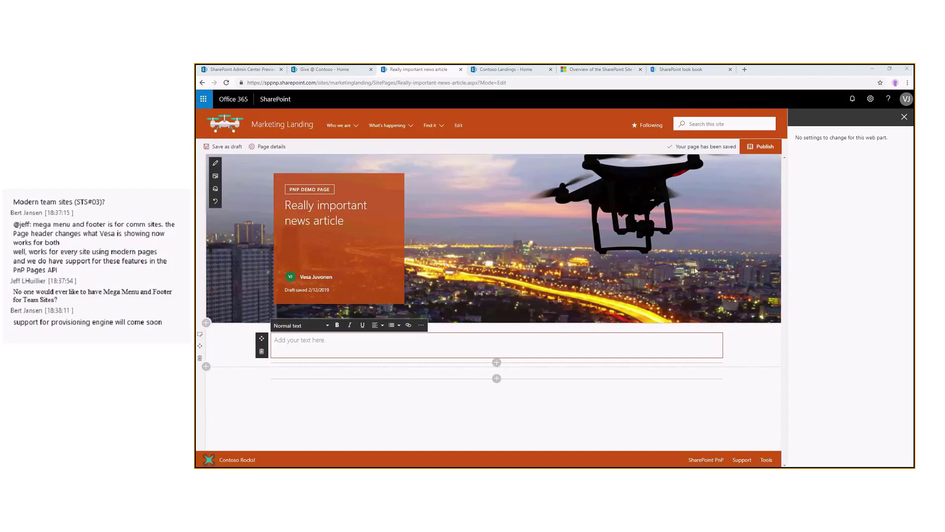
{"action": "left_click", "coordinate": [322, 339]}
{"action": "type", "text": "Lorem ipsum dolor sit amet, consectetur adipiscing elit. Proin in enim at ante faucibus tempus ac interdum velit. Maecenas pellentesque justo sit amet ex volutpat, vitae bibendum elit malesuada. Vivamus iaculis magna et felis malesuada, eget pharetra lorem gravida. Aliquam eget ante est. Donec posuere molestie velit, ac auctor quam pellentesque vitae. Phasellus porttitor non enim sit amet bibendum. Praesent risus orci, placerat in faucibus at, elementum at urna. Curabitur porttitor hendrerit ante, vitae fermentum metus porta id."}
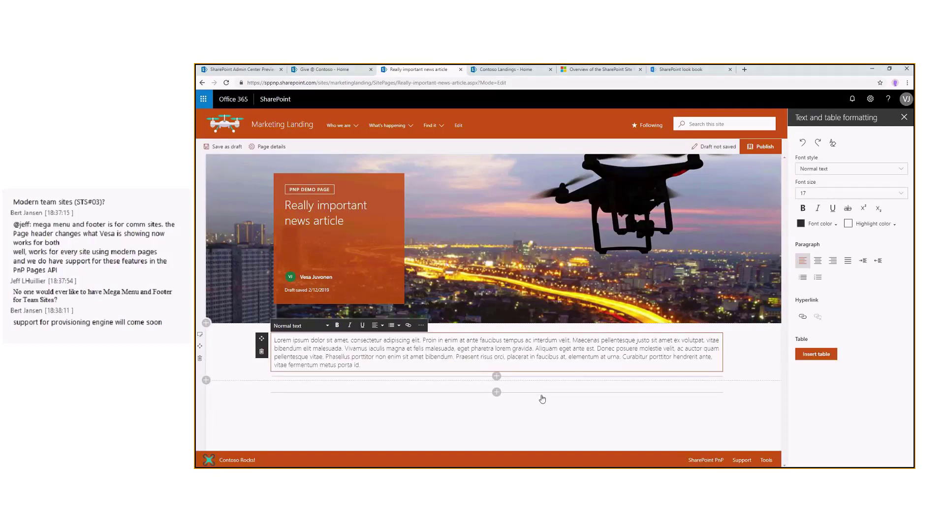
Add a one-third right column section below the text section
{"action": "left_click", "coordinate": [497, 376]}
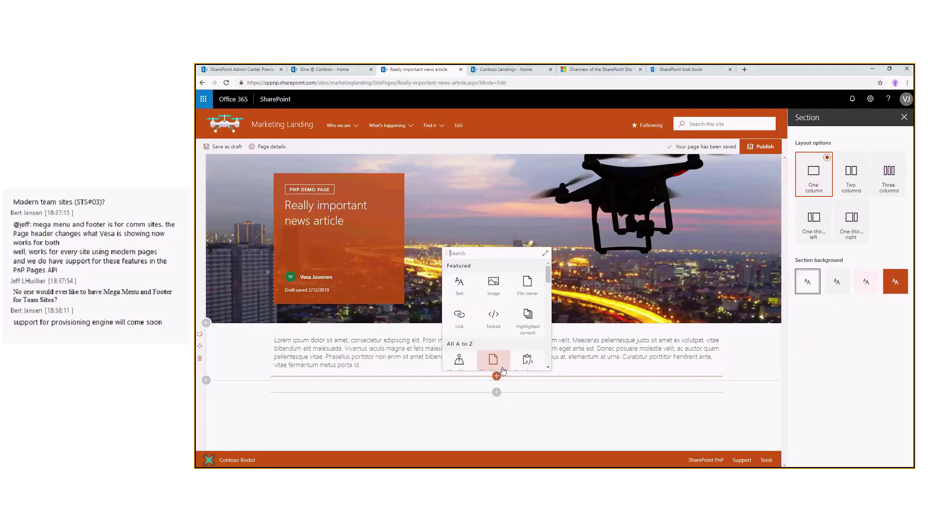
{"action": "left_click", "coordinate": [205, 379]}
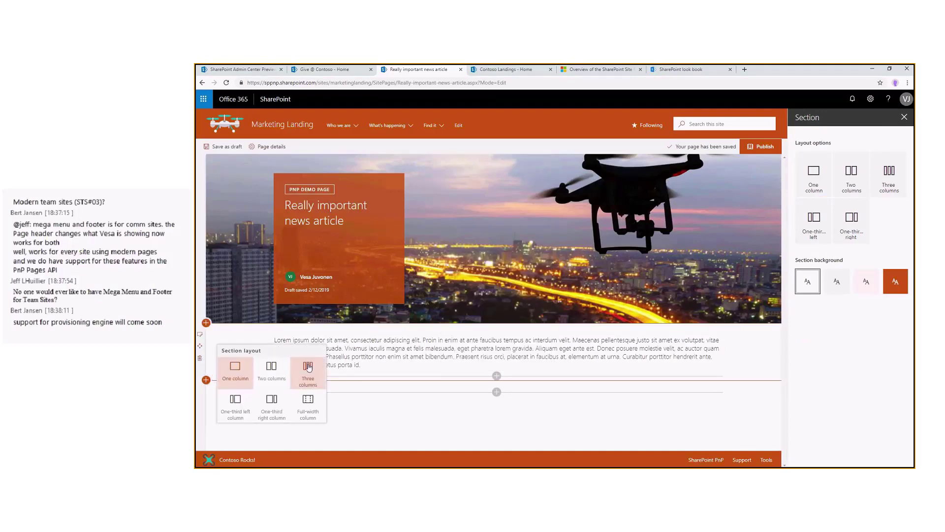
{"action": "left_click", "coordinate": [272, 400]}
Add an Image web part to the narrow column of the new section and upload page-faq.jpg into it
{"action": "scroll", "coordinate": [635, 360], "scroll_direction": "down", "scroll_amount": 2}
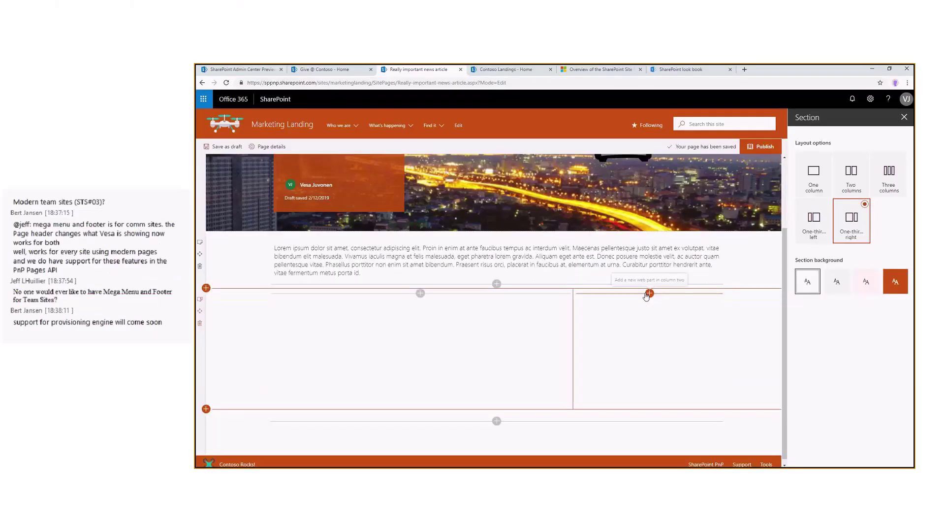
{"action": "left_click", "coordinate": [596, 316]}
{"action": "left_click", "coordinate": [591, 392]}
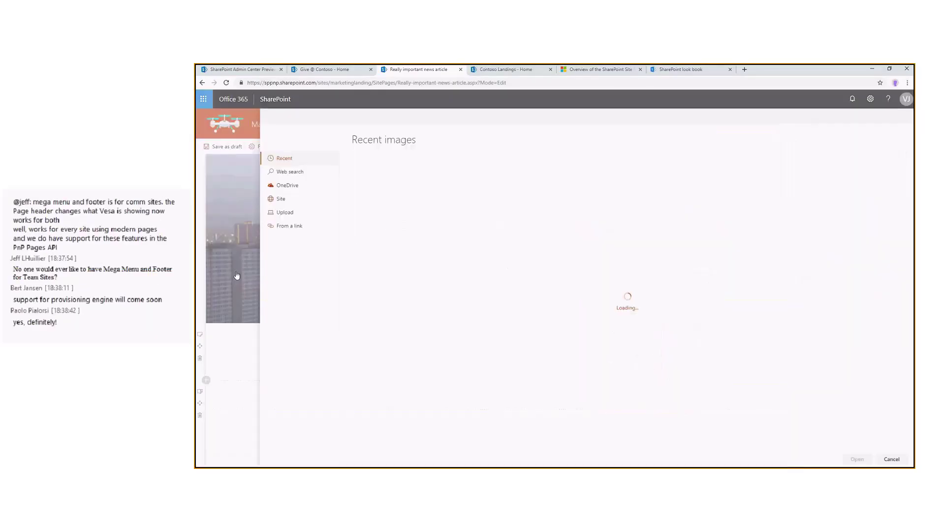
{"action": "left_click", "coordinate": [294, 216]}
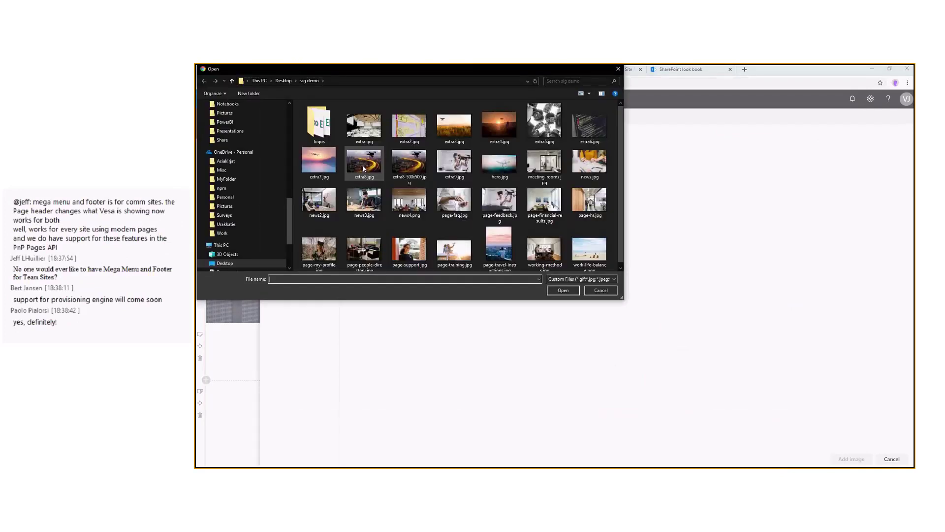
{"action": "double_click", "coordinate": [453, 207]}
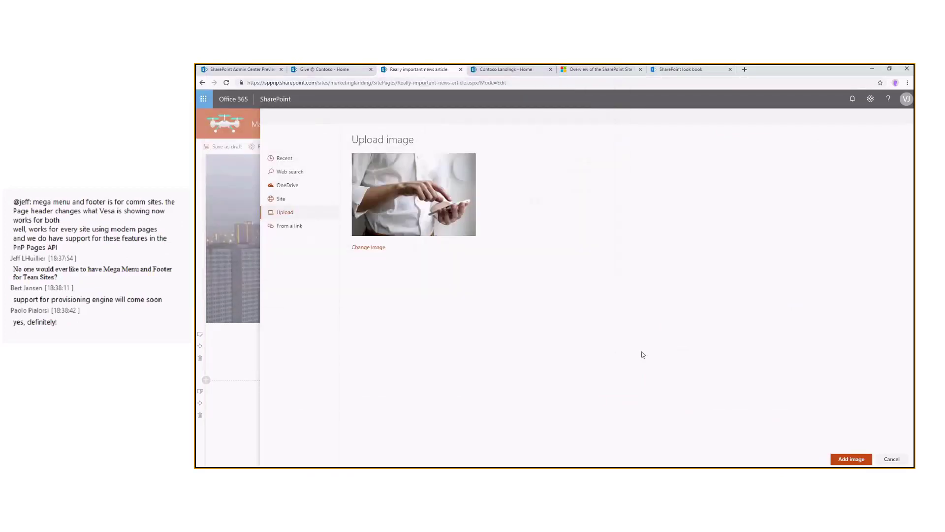
{"action": "left_click", "coordinate": [852, 459]}
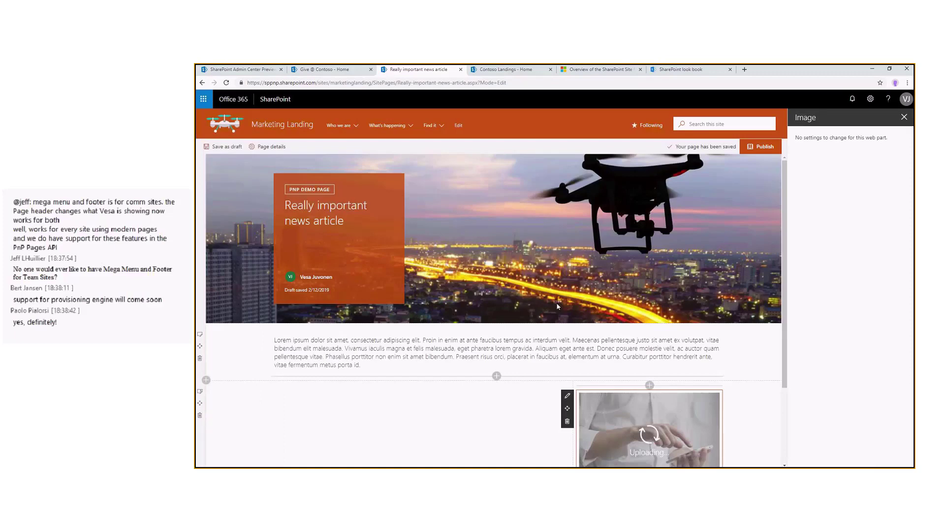
Add a Text web part to the wide column beside the image and fill it with the "Pellentesque ac dignissim eros" placeholder paragraphs
{"action": "scroll", "coordinate": [556, 302], "scroll_direction": "down", "scroll_amount": 3}
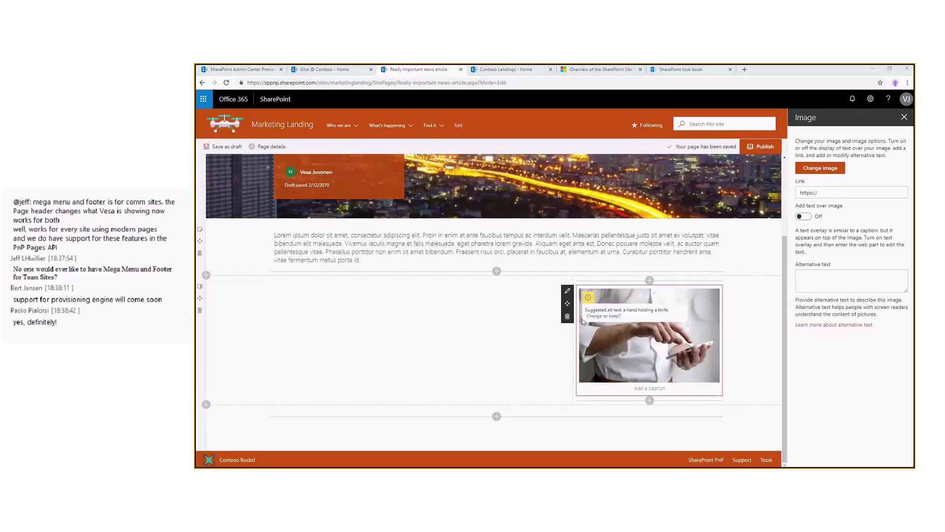
{"action": "left_click", "coordinate": [404, 291]}
{"action": "left_click", "coordinate": [420, 281]}
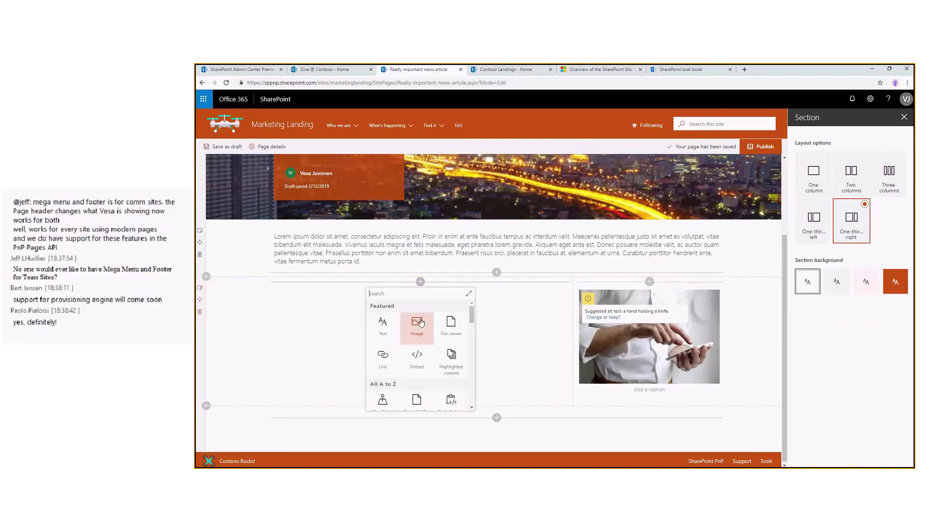
{"action": "left_click", "coordinate": [392, 326]}
{"action": "type", "text": "Pellentesque ac dignissim eros. Lorem ipsum dolor sit amet, consectetur adipiscing elit. Mauris dui lorem, dapibus id massa in, viverra tincidunt ligula. Cras aliquam semper sem. Cras luctus tempus porta. Nulla facilisi. In a fringilla arcu. Sed eget tortor commodo, ornare ligula sed, pellentesque tortor. Proin condimentum ex non velit volutpat volutpat. Nam vel augue mollis, molestie nibh a, scelerisque urna. Quisque suscipit dolor sit amet arcu sagittis commodo. Nam id ligula eget dolor faucibus malesuada in nec eros. Suspendisse potenti. Sed euismod luctus ultrices. Ut elementum gravida interdum. Vestibulum ante ipsum primis in faucibus orci luctus et ultrices posuere cubilia Curae; In sagittis, dui vitae aliquam finibus, elit leo facilisis lacus, quis ornare ipsum mi quis augue. Cras ut pellentesque magna. Integer malesuada viverra leo, vel euismod arcu. Donec consequat quam sit amet mollis finibus. Curabitur at orci nunc. Praesent justo nibh, volutpat ut sem id, pretium mollis velit. Integer pretium massa ac odio eleifend rhoncus. Nulla sodales tincidunt tempor"}
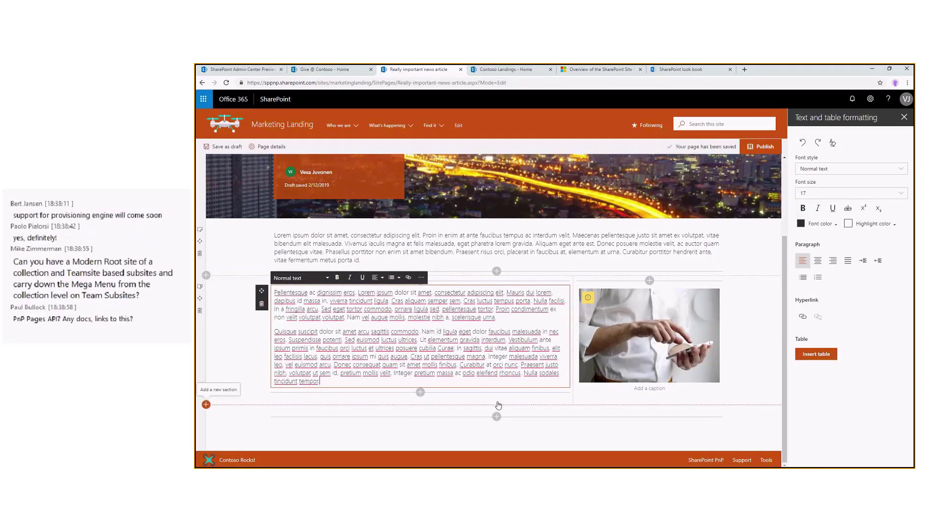
Add a Text web part below the two-column section and fill it with the "Curabitur imperdiet at ligula non suscipit" placeholder paragraph
{"action": "left_click", "coordinate": [497, 416]}
{"action": "left_click", "coordinate": [458, 323]}
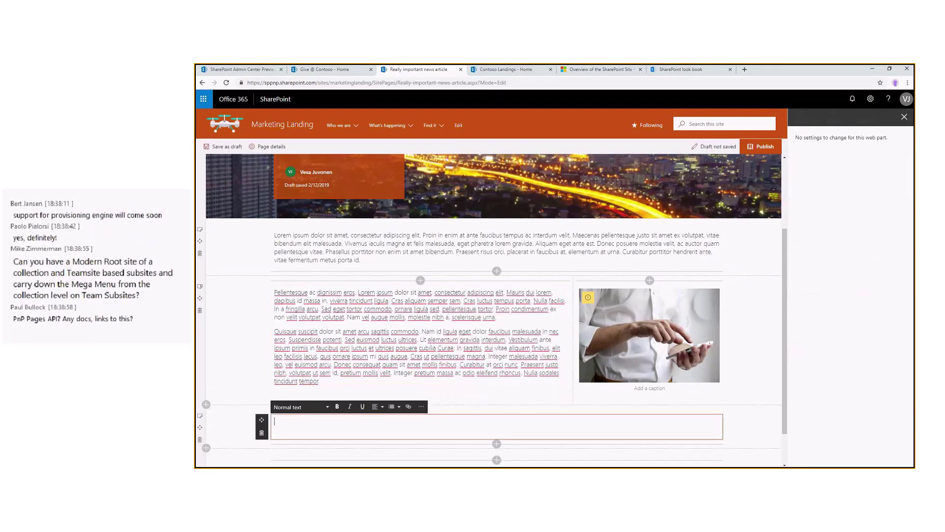
{"action": "left_click", "coordinate": [574, 422]}
{"action": "type", "text": "Curabitur imperdiet at ligula non suscipit. Aliquam nec massa quis tellus placerat blandit quis nec velit. Morbi volutpat varius feugiat. Praesent dictum tristique nulla id semper. Aliquam dictum nunc ut accumsan congue. Mauris luctus vestibulum risus eget tincidunt. Vestibulum ultrices sapien ac massa pulvinar, id scelerisque ex consectetur. Nunc quam libero, euismod id viverra quis, vulputate rutrum dolor. Morbi urna ante, mollis rutrum nisi a, aliquet tincidunt lacus. Proin quis tincidunt sapien. Fusce malesuada imperdiet lorem, eget volutpat sapien bibendum eget."}
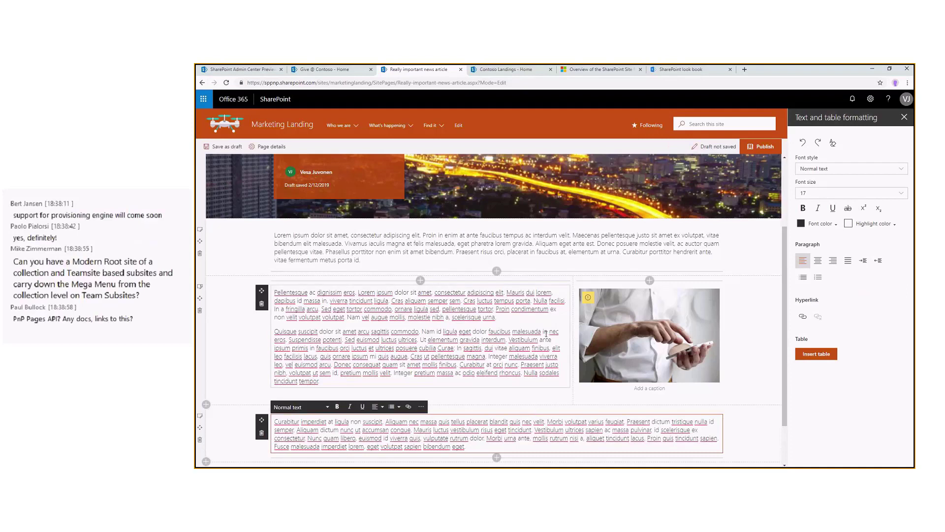
Compare the Neutral, Soft and solid orange backgrounds on the section with the image, and apply Neutral
{"action": "left_click", "coordinate": [200, 287]}
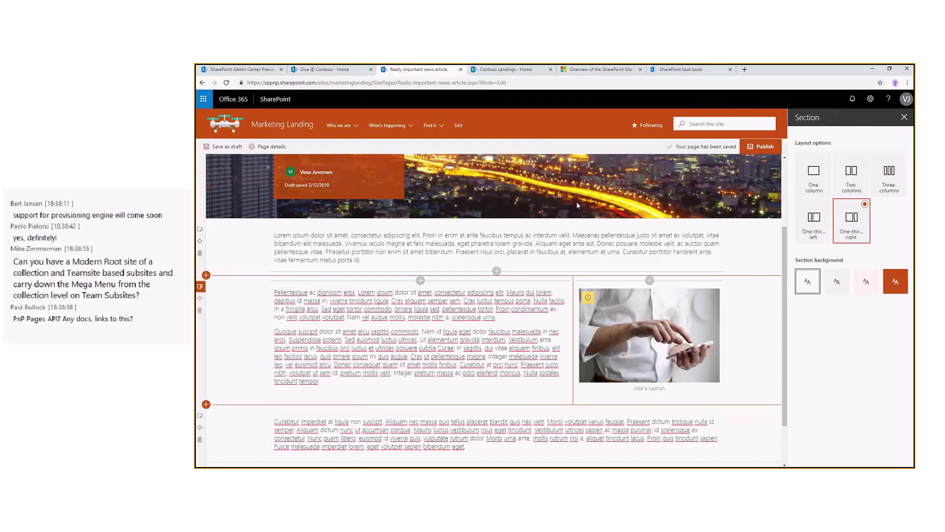
{"action": "left_click", "coordinate": [837, 283]}
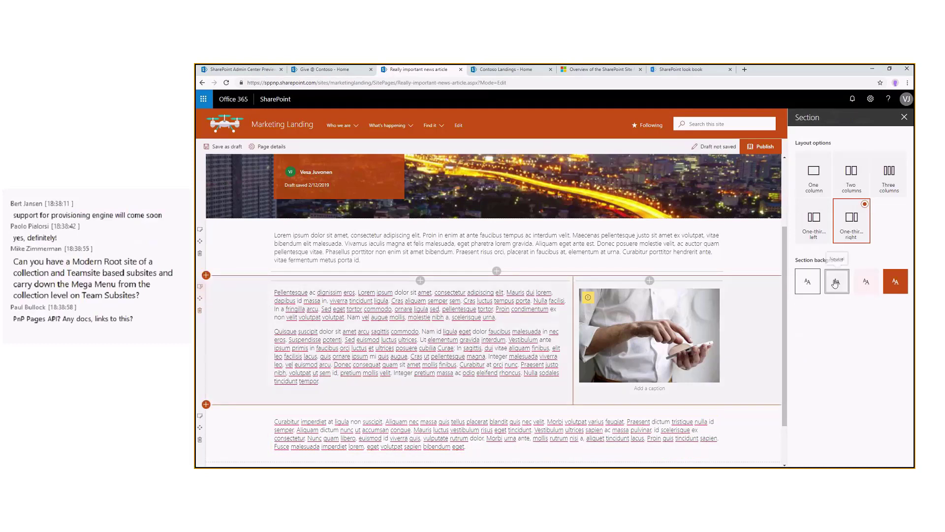
{"action": "left_click", "coordinate": [868, 289]}
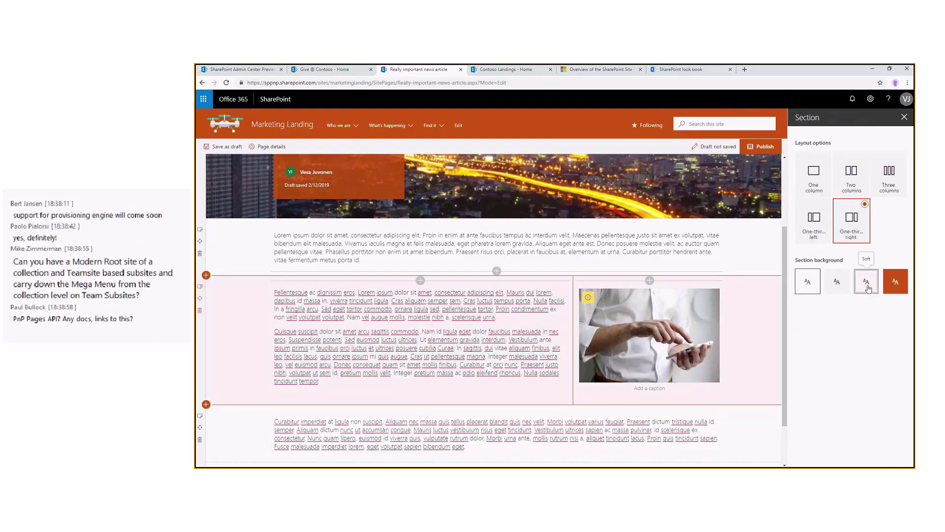
{"action": "left_click", "coordinate": [838, 287]}
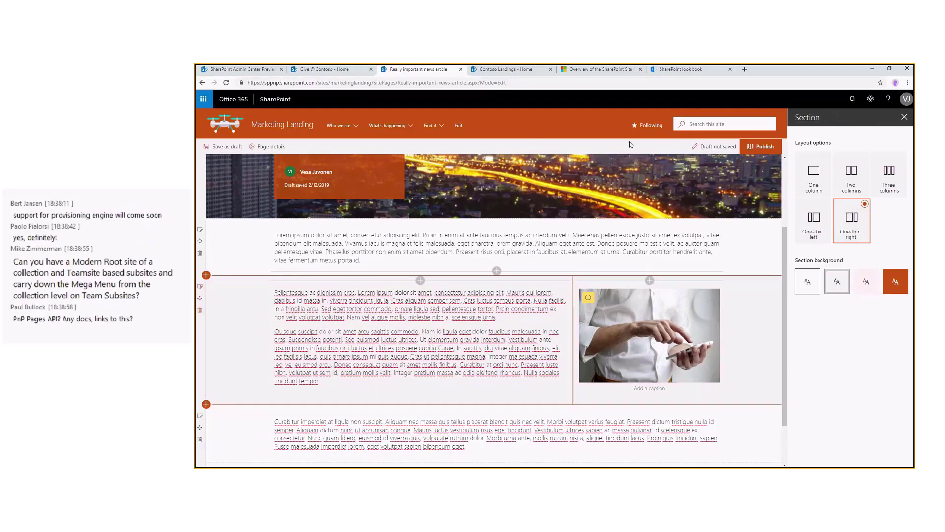
{"action": "left_click", "coordinate": [896, 281]}
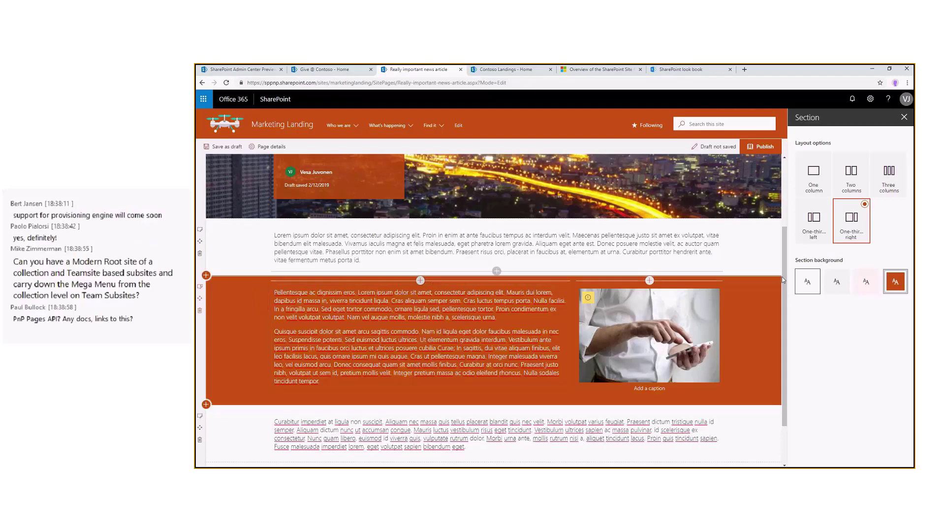
{"action": "left_click", "coordinate": [838, 283]}
{"action": "left_click", "coordinate": [897, 284]}
{"action": "left_click", "coordinate": [870, 286]}
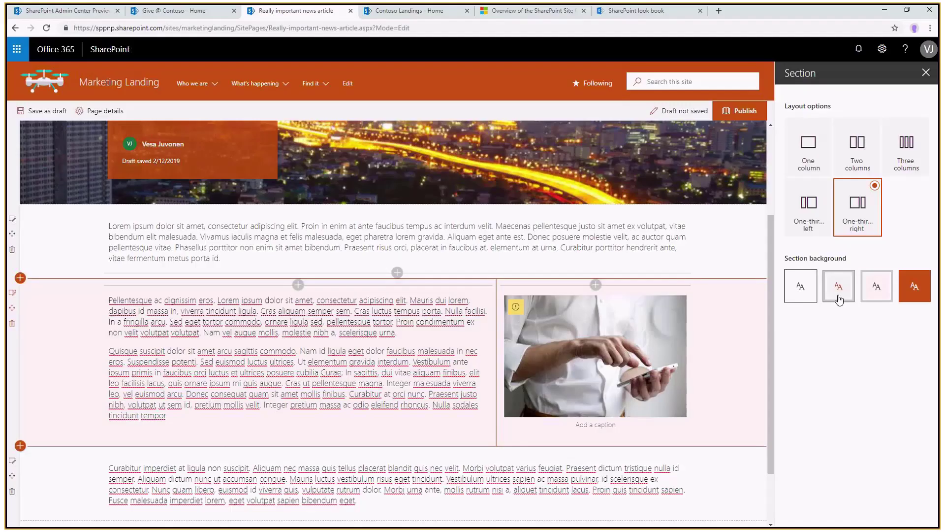
{"action": "left_click", "coordinate": [841, 283]}
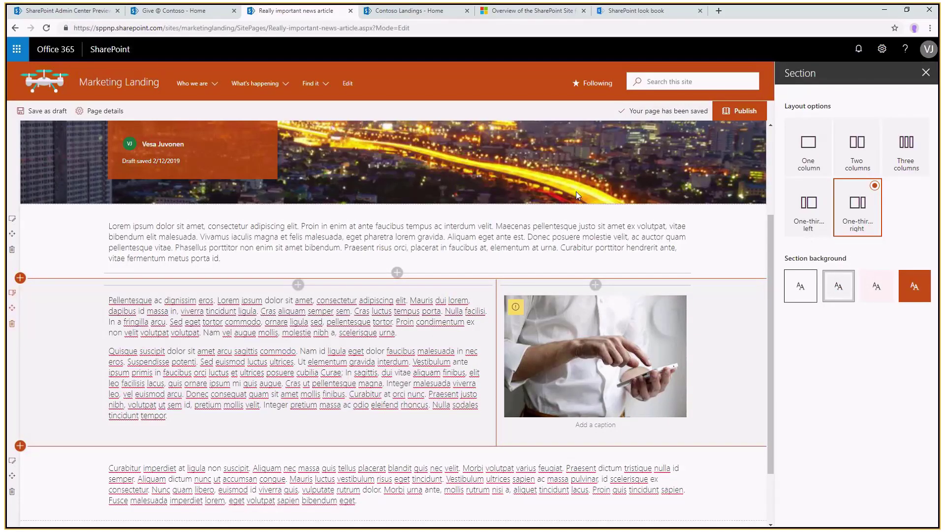
Publish the news article page and dismiss the page promotion options
{"action": "left_click", "coordinate": [743, 111]}
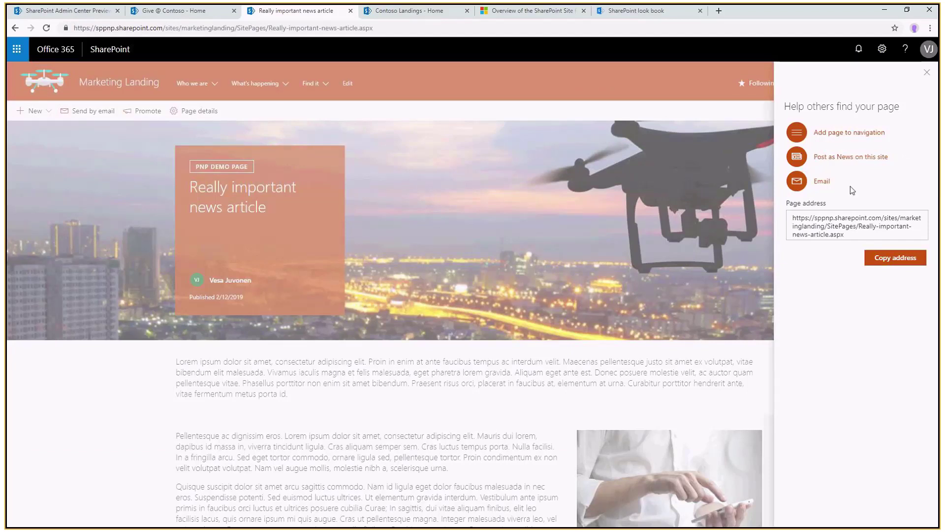
{"action": "left_click", "coordinate": [926, 73]}
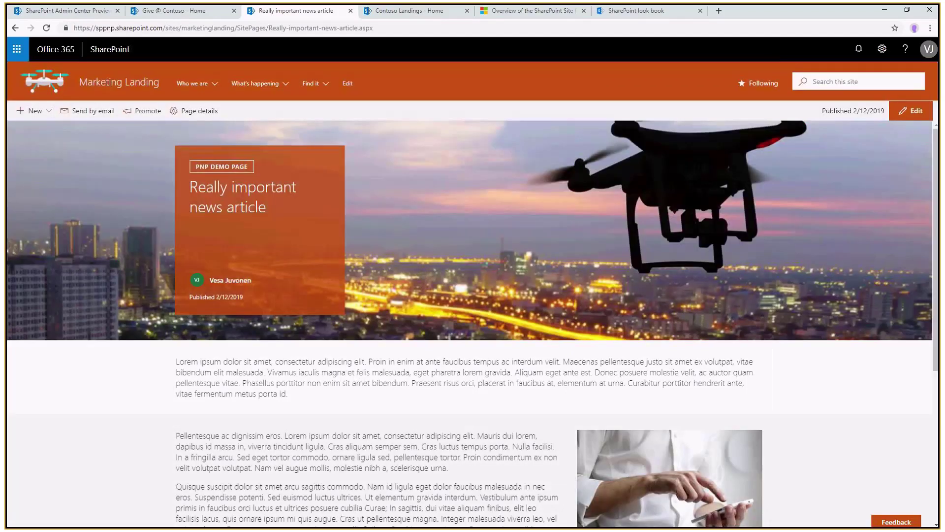
Draft a promotional email for the page with the message "Check this out...", then discard it and close the promotion options
{"action": "left_click", "coordinate": [142, 110]}
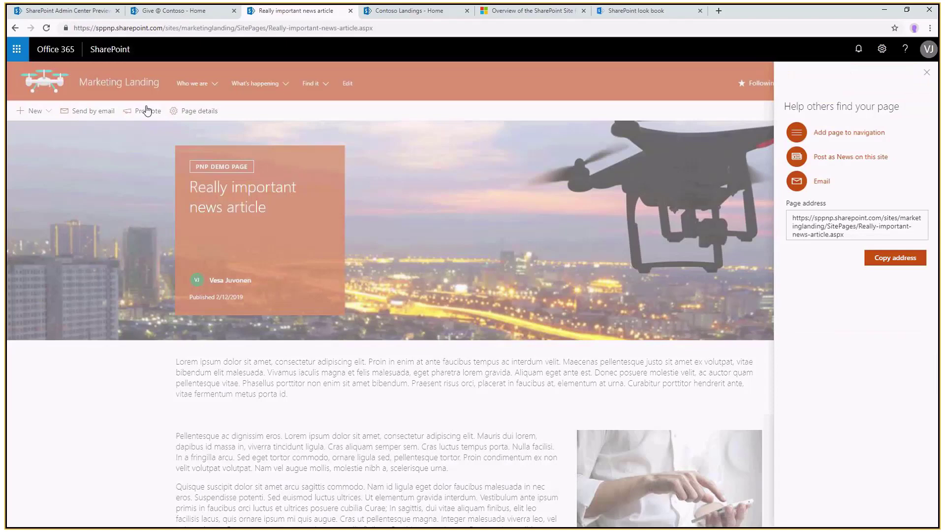
{"action": "left_click", "coordinate": [819, 182]}
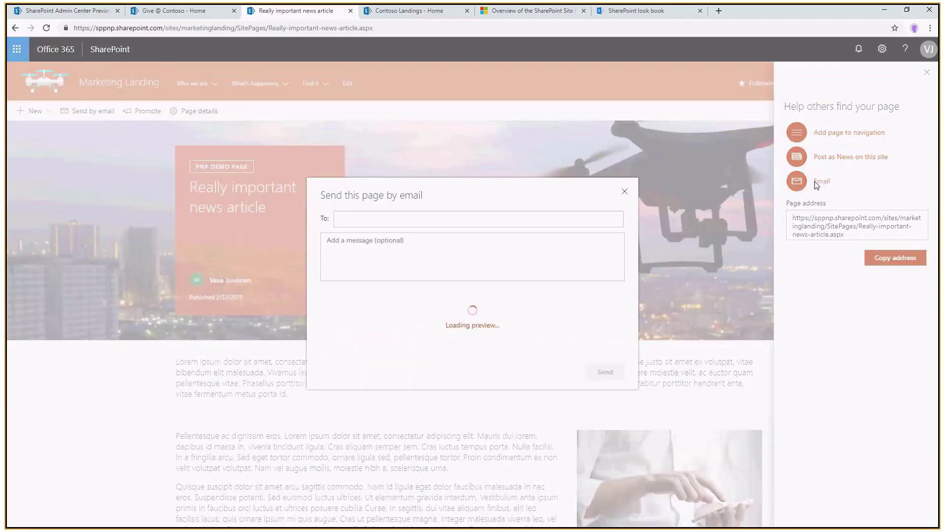
{"action": "left_click", "coordinate": [401, 213]}
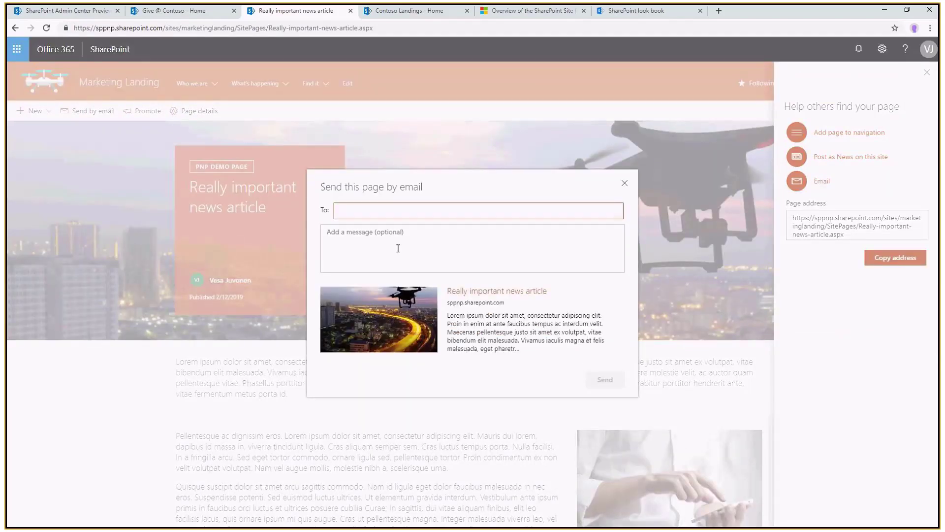
{"action": "left_click", "coordinate": [398, 249]}
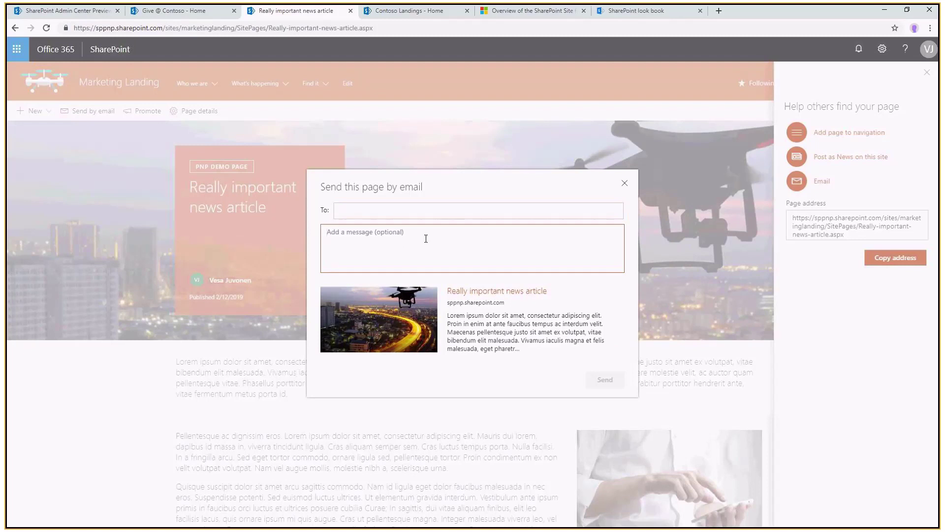
{"action": "type", "text": "C"}
{"action": "key", "text": "BackSpace"}
{"action": "type", "text": "Checkithis out..."}
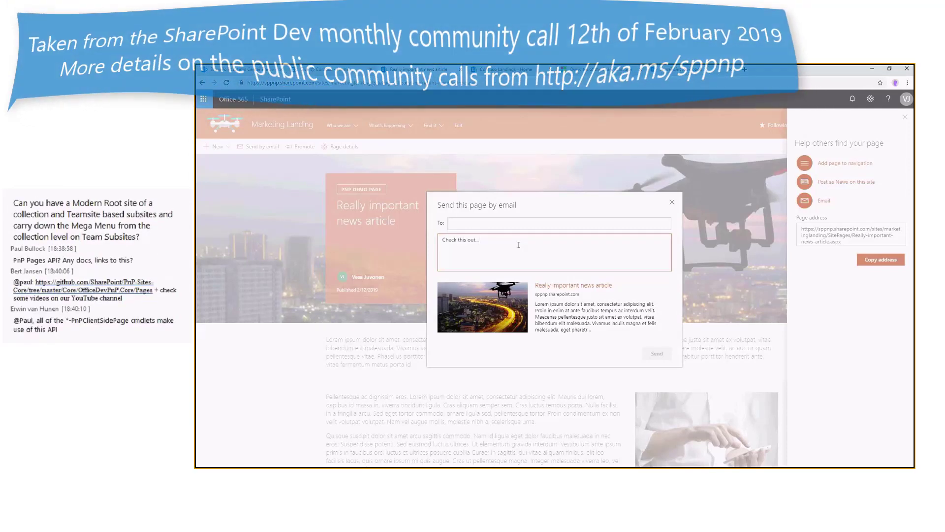
{"action": "left_click", "coordinate": [672, 204]}
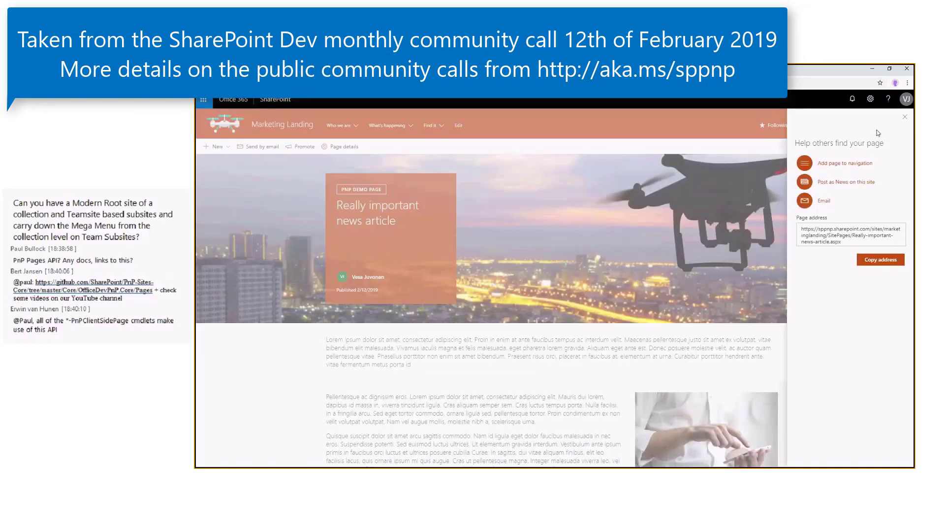
{"action": "left_click", "coordinate": [905, 117]}
Review the published article from the title area down to the comments and footer
{"action": "scroll", "coordinate": [615, 345], "scroll_direction": "down", "scroll_amount": 5}
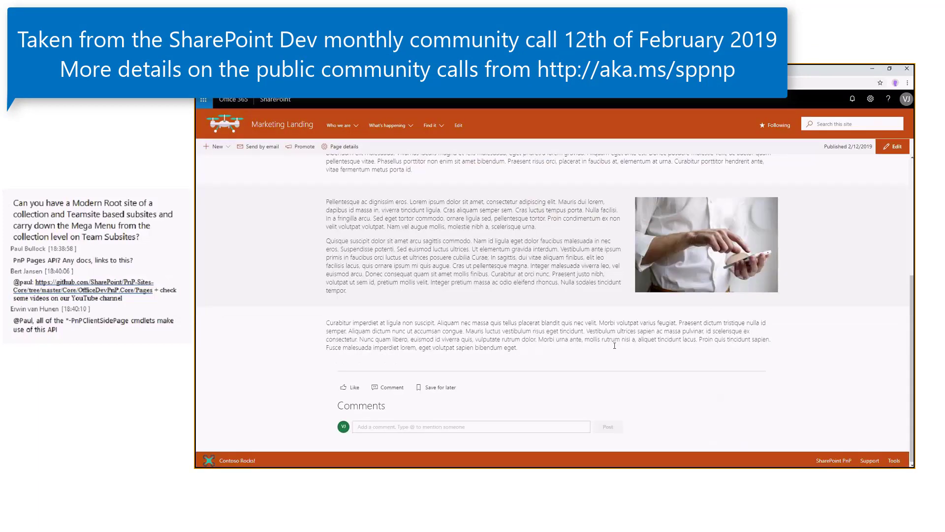
{"action": "scroll", "coordinate": [614, 346], "scroll_direction": "up", "scroll_amount": 5}
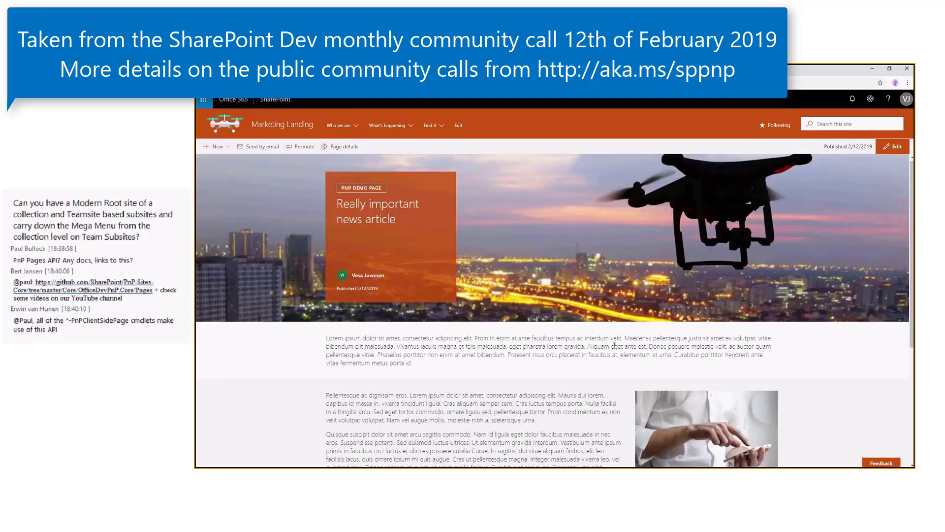